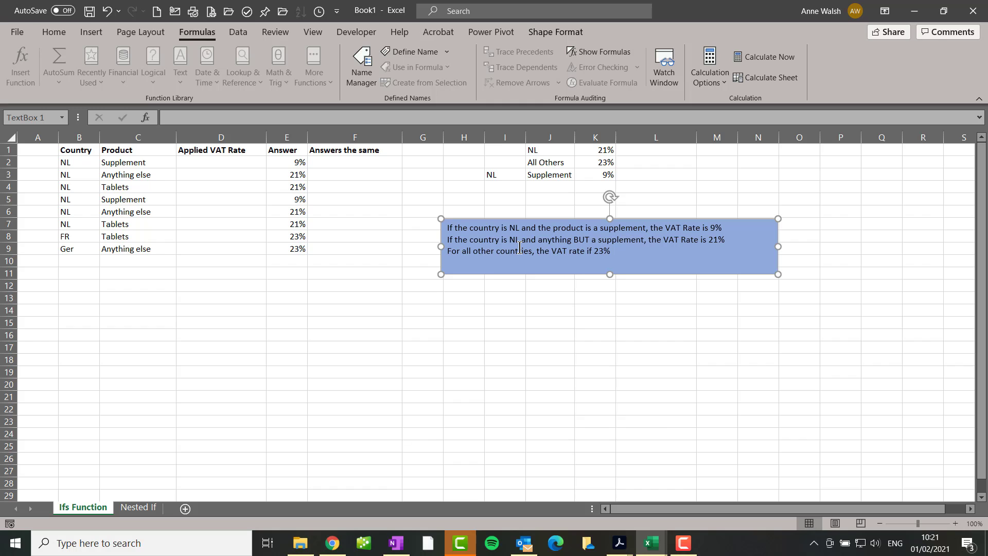
pyautogui.click(138, 506)
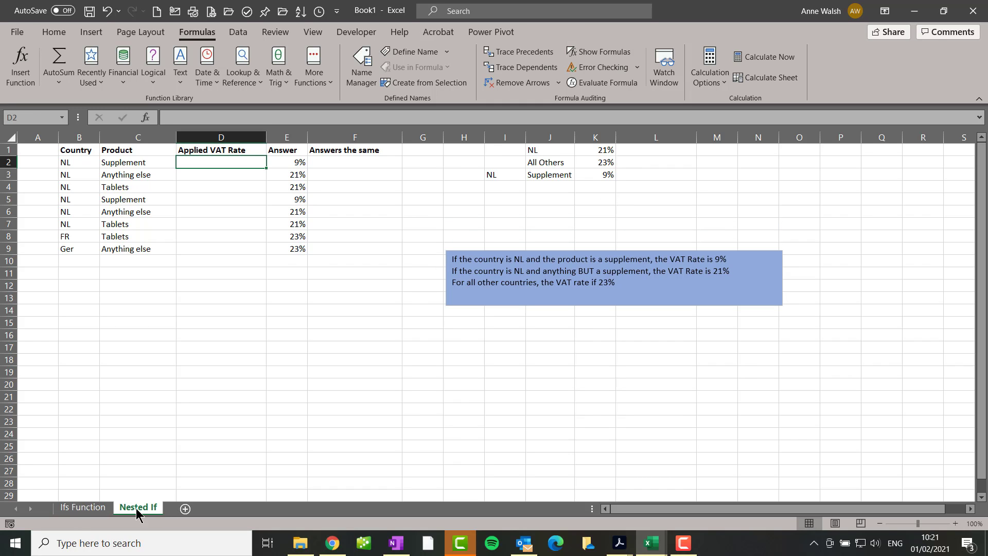
pyautogui.click(85, 508)
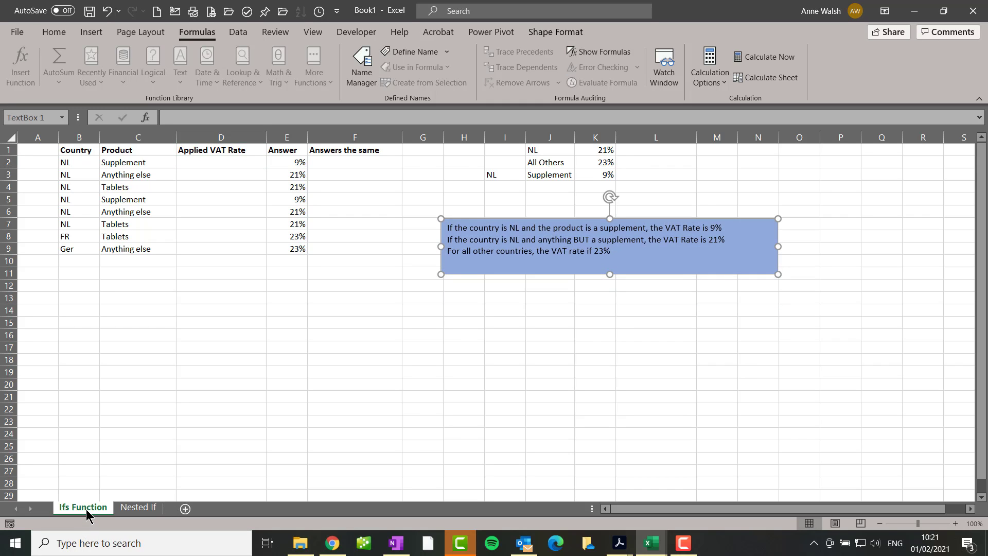
# Start an IFS function in D2 on the Ifs Function sheet, opening its first logical test with AND(B2=$J$1.
pyautogui.click(214, 164)
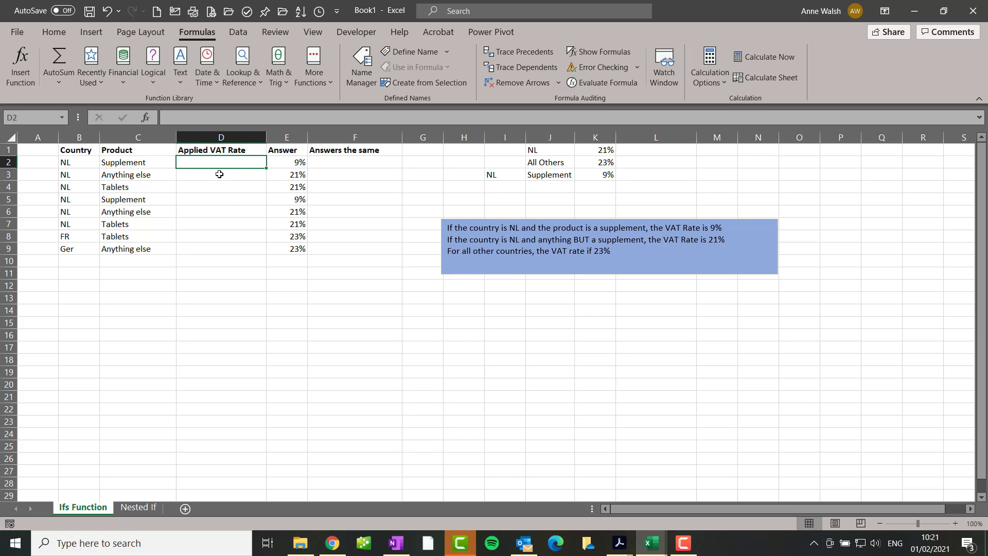
pyautogui.click(153, 82)
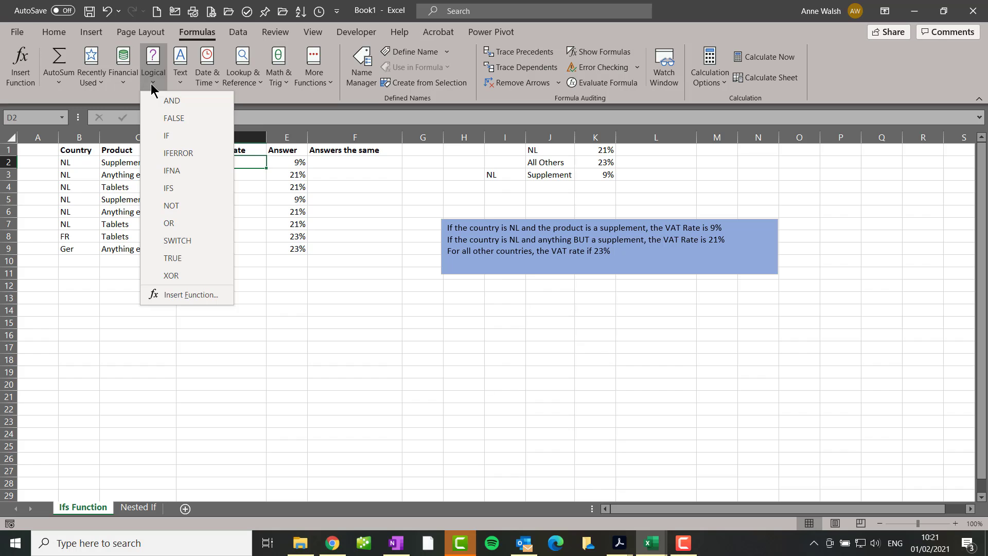
pyautogui.click(170, 188)
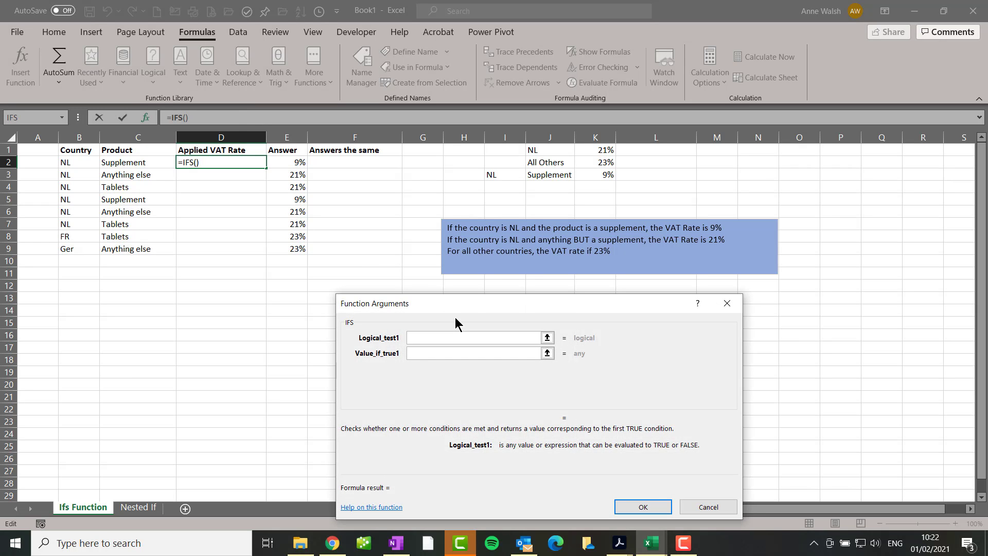
pyautogui.write('and(')
pyautogui.click(88, 166)
pyautogui.write('=')
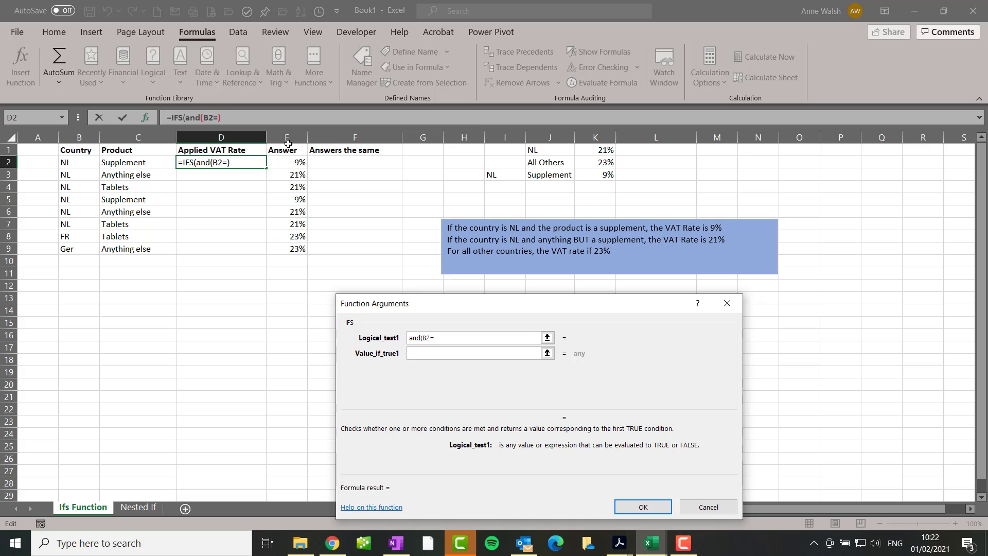
pyautogui.click(557, 149)
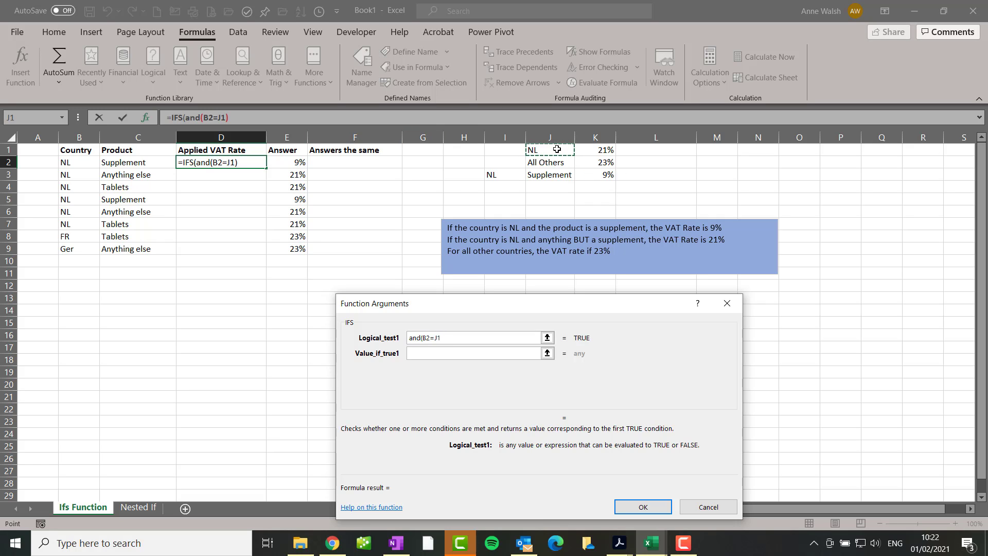
pyautogui.press('F4')
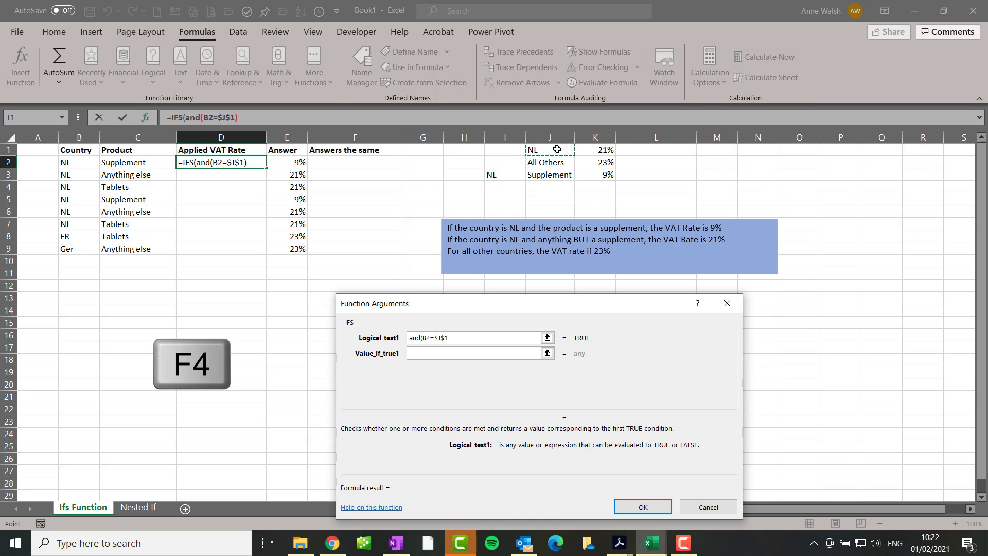
# Complete the first AND test with the condition C2=$J$3 and set its value if true to $K$3.
pyautogui.write(',')
pyautogui.click(143, 162)
pyautogui.write('=')
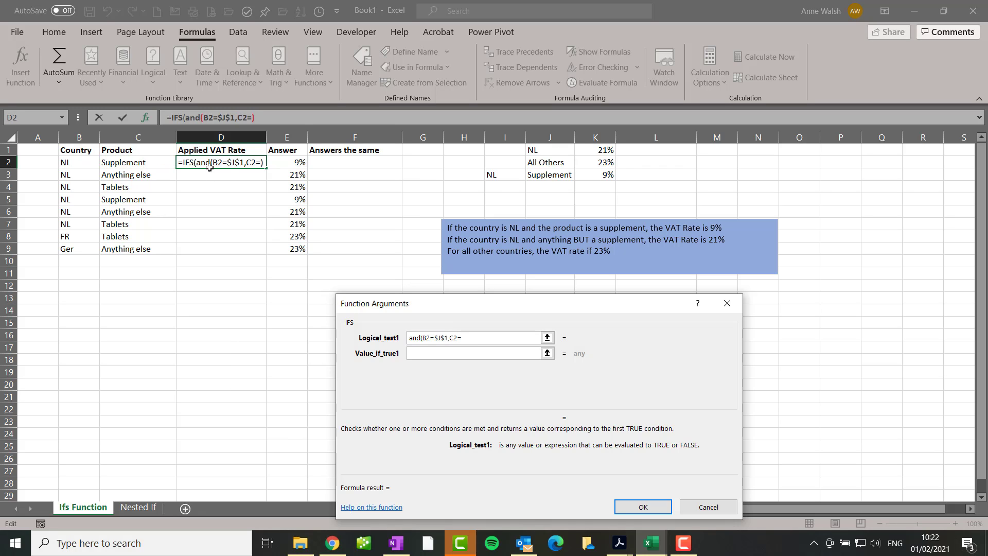
pyautogui.click(565, 176)
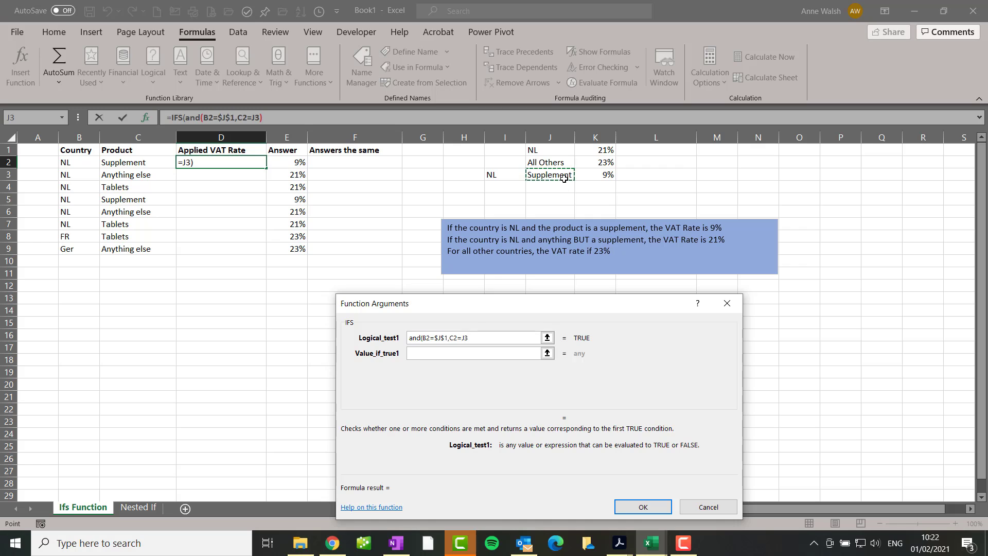
pyautogui.press('F4')
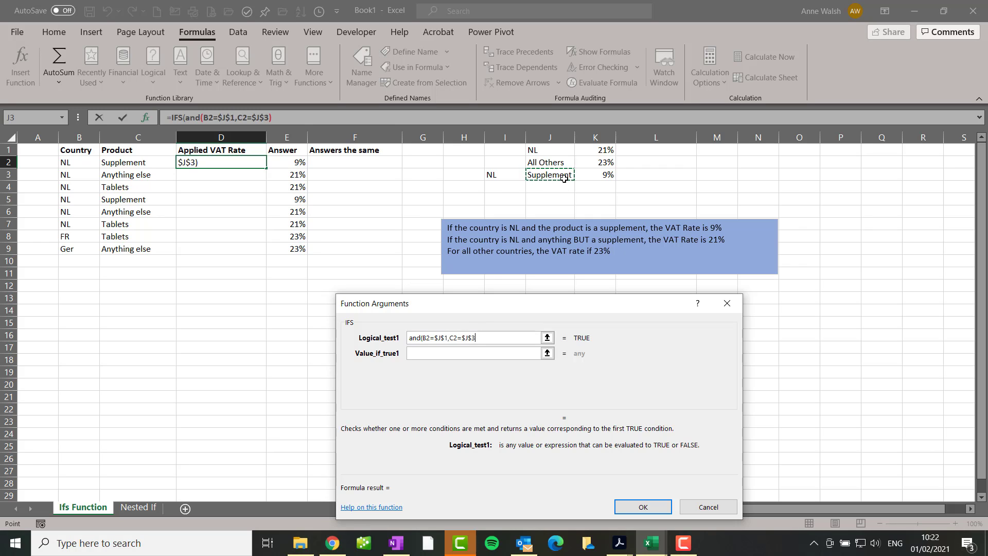
pyautogui.write(')')
pyautogui.click(463, 354)
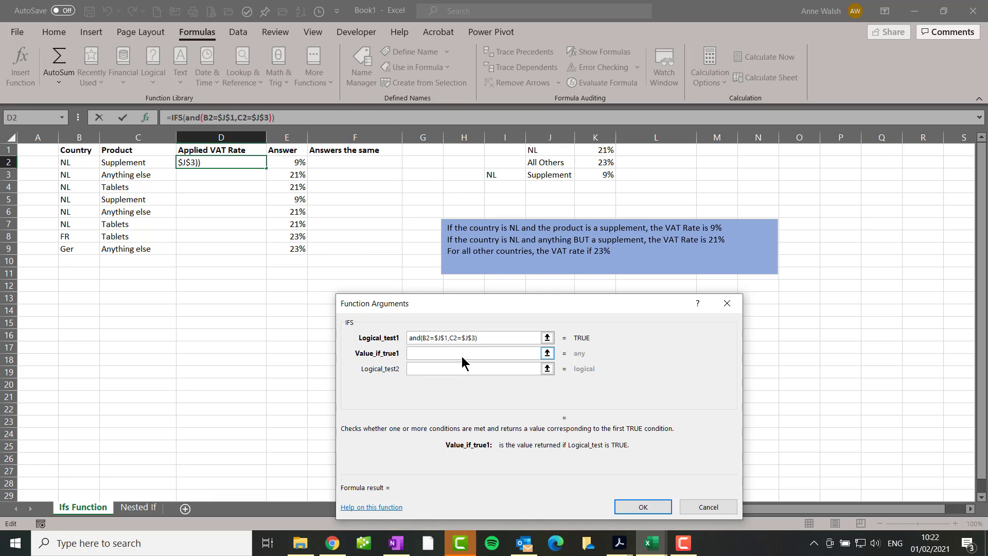
pyautogui.click(598, 173)
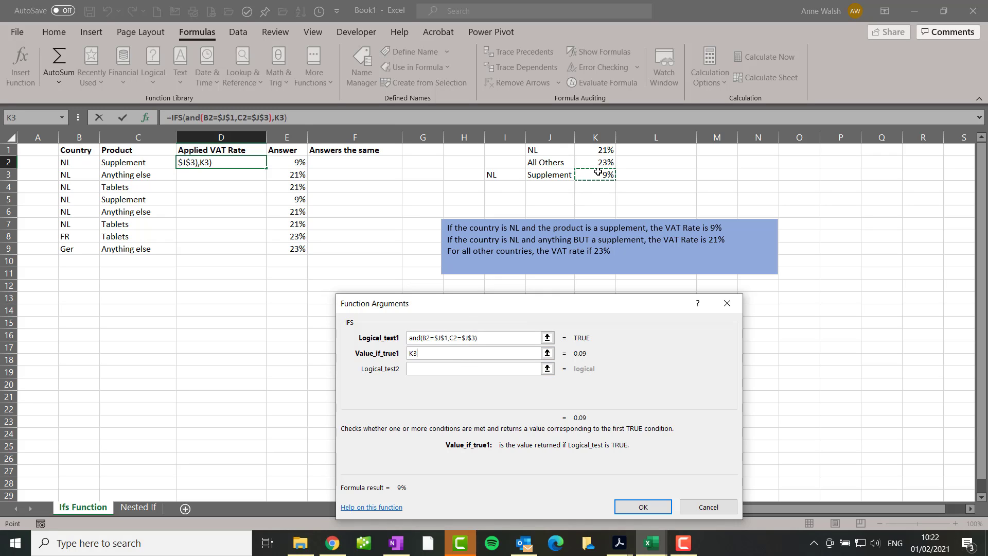
pyautogui.press('F4')
# Begin the second logical test with an AND whose first condition is B2=$J$1.
pyautogui.click(457, 367)
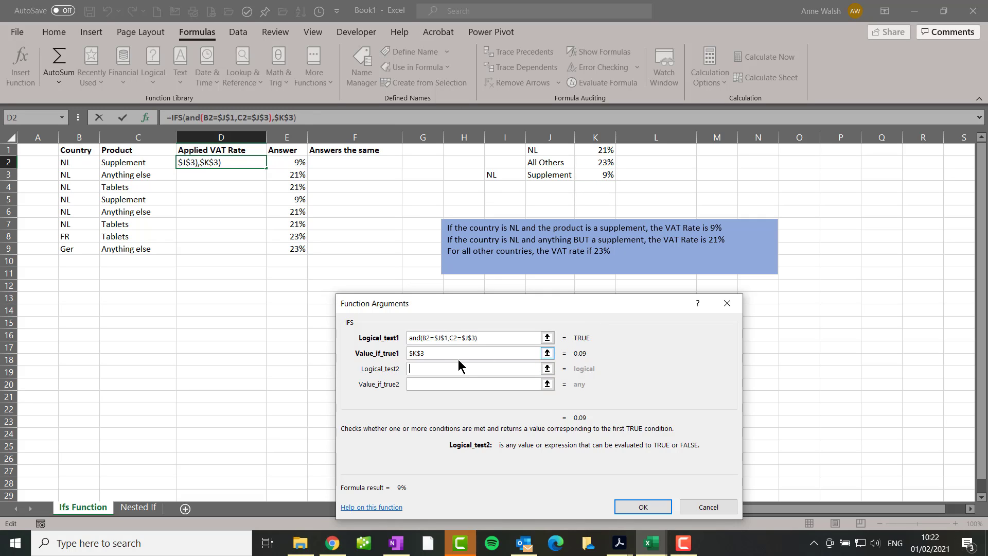
pyautogui.write('and(')
pyautogui.click(87, 163)
pyautogui.write('=')
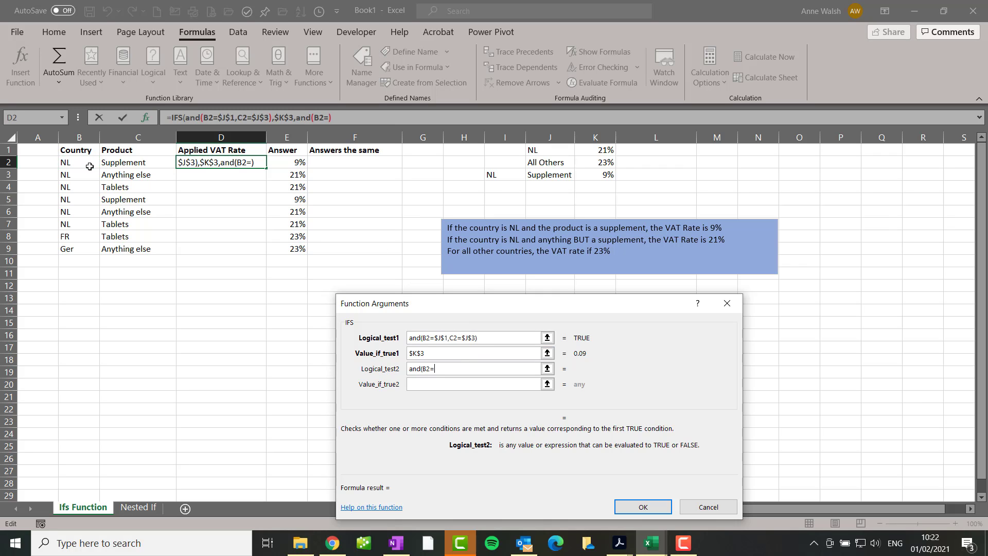
pyautogui.click(551, 154)
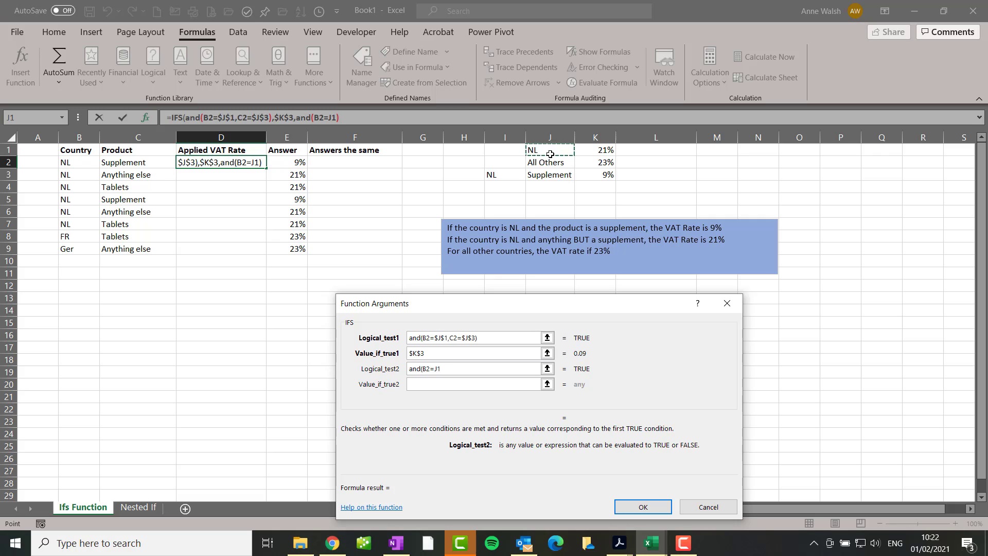
pyautogui.press('F4')
pyautogui.write(',')
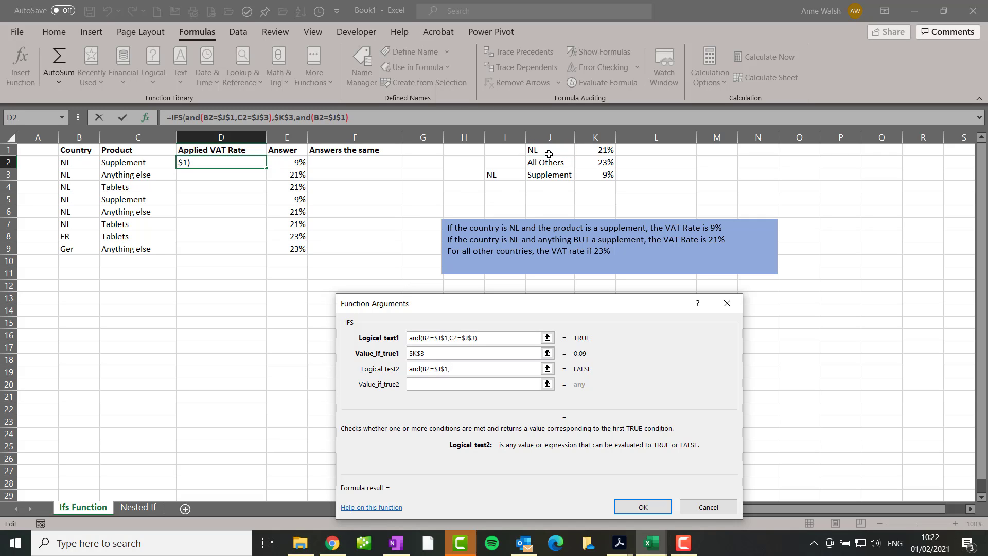
# Complete the second AND test with the condition C2<>$J$3 and set its value if true to $K$1.
pyautogui.click(130, 165)
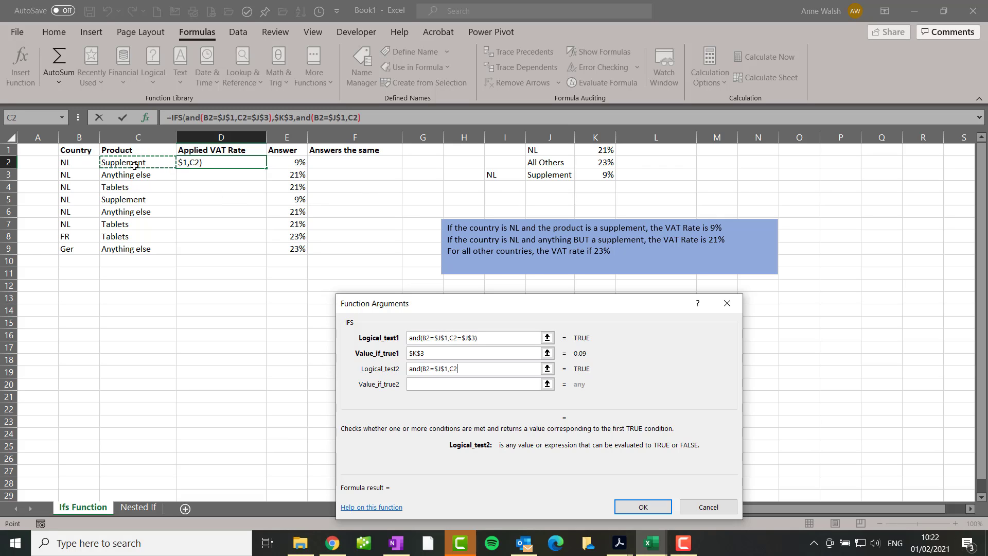
pyautogui.write('<>')
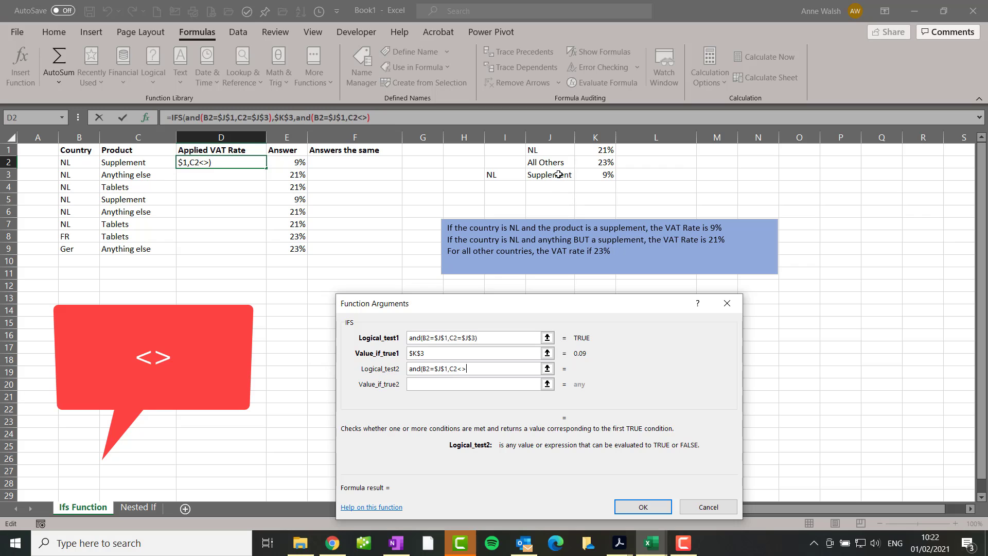
pyautogui.click(566, 176)
pyautogui.press('F4')
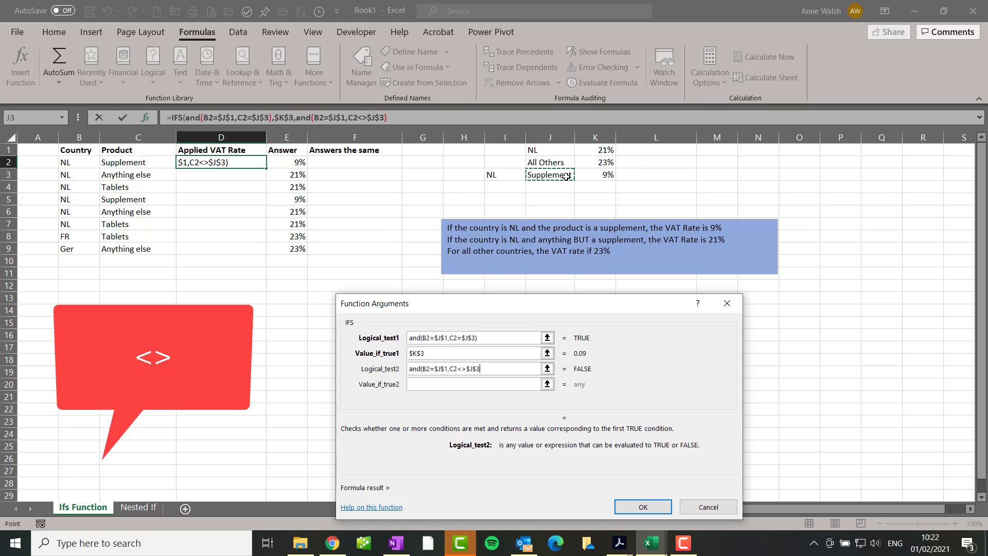
pyautogui.write(')')
pyautogui.click(450, 383)
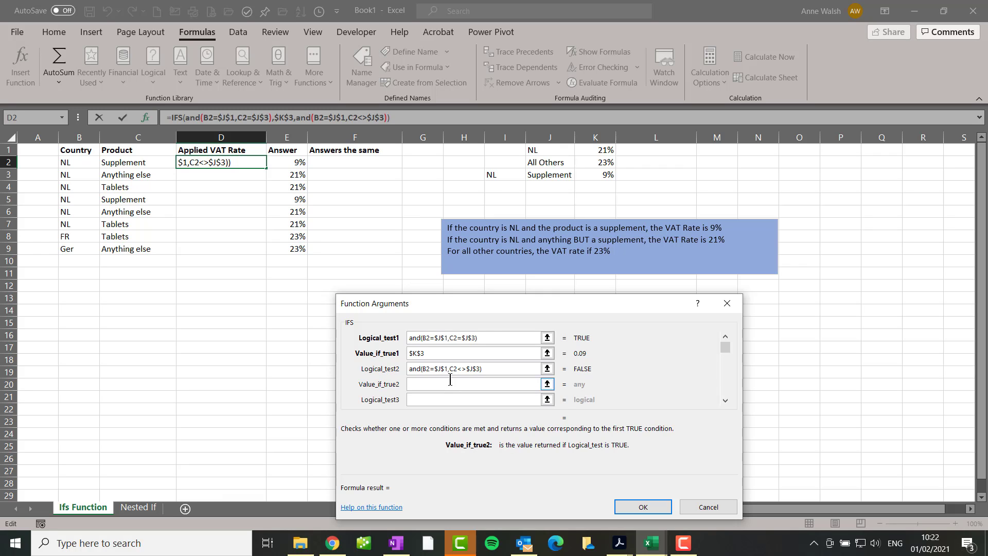
pyautogui.click(601, 149)
pyautogui.press('F4')
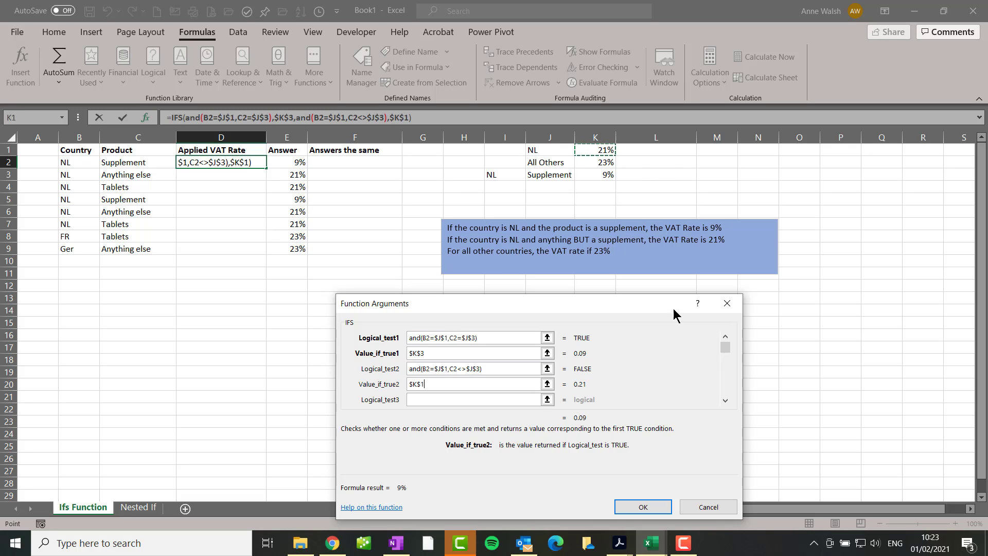
# Enter B2<>$I$3 as the third logical test of the IFS function.
pyautogui.click(466, 399)
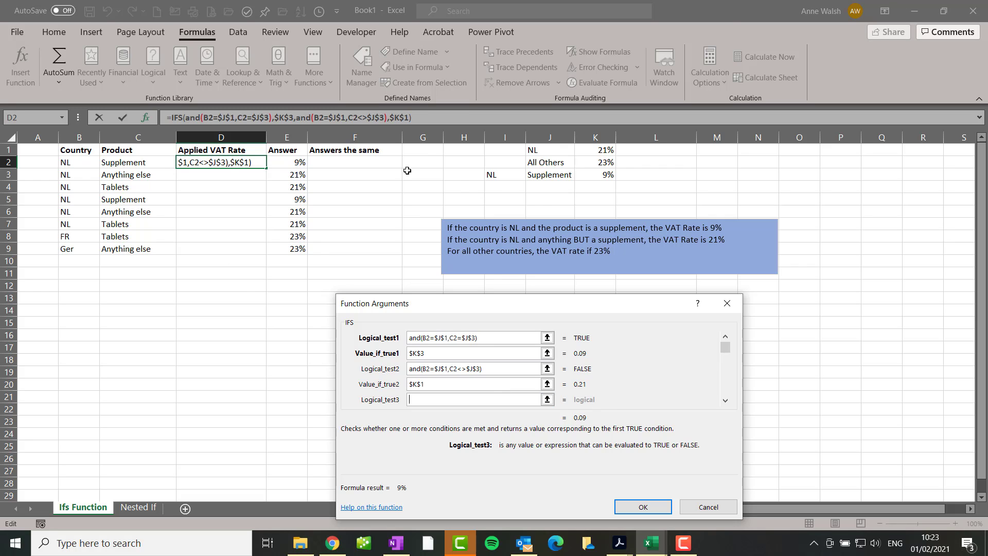
pyautogui.click(82, 163)
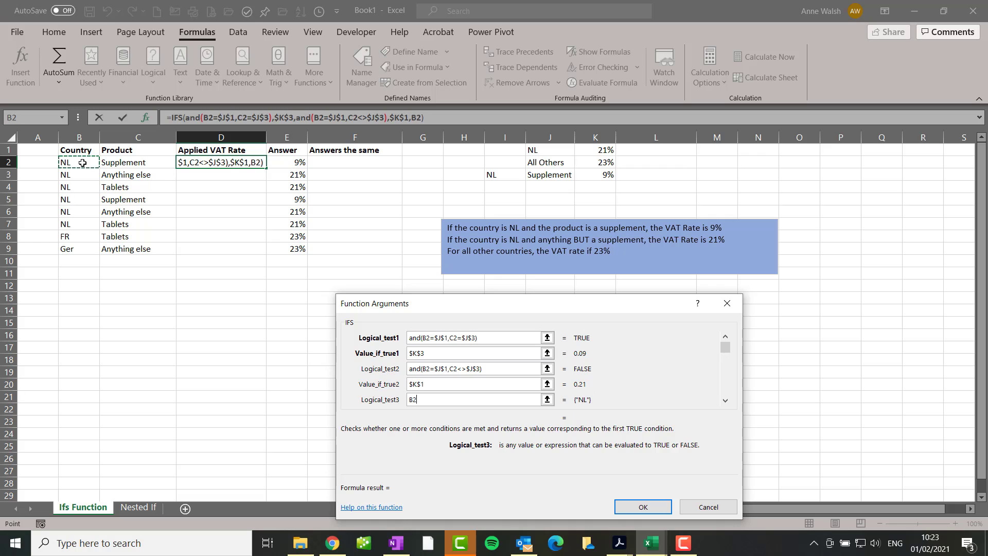
pyautogui.write('<>')
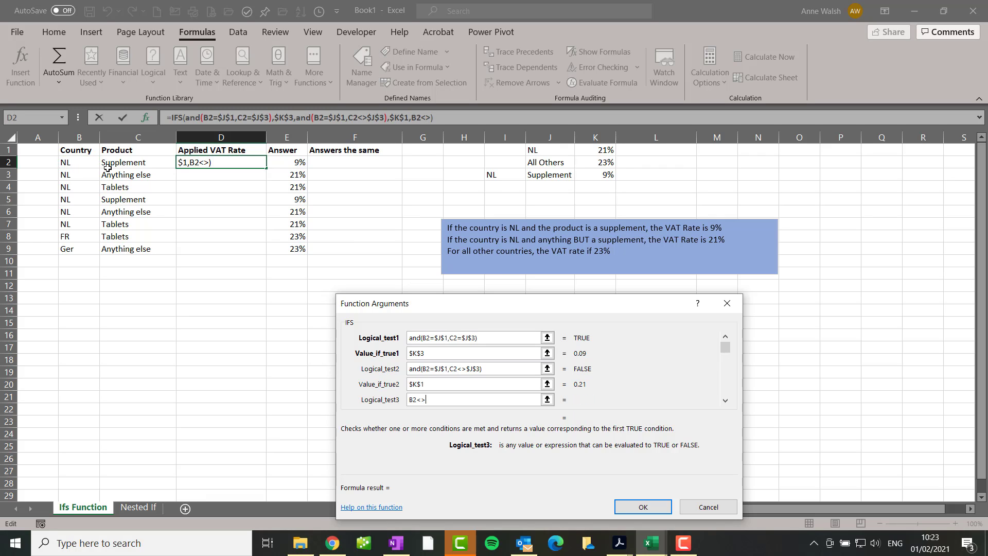
pyautogui.click(500, 176)
pyautogui.press('F4')
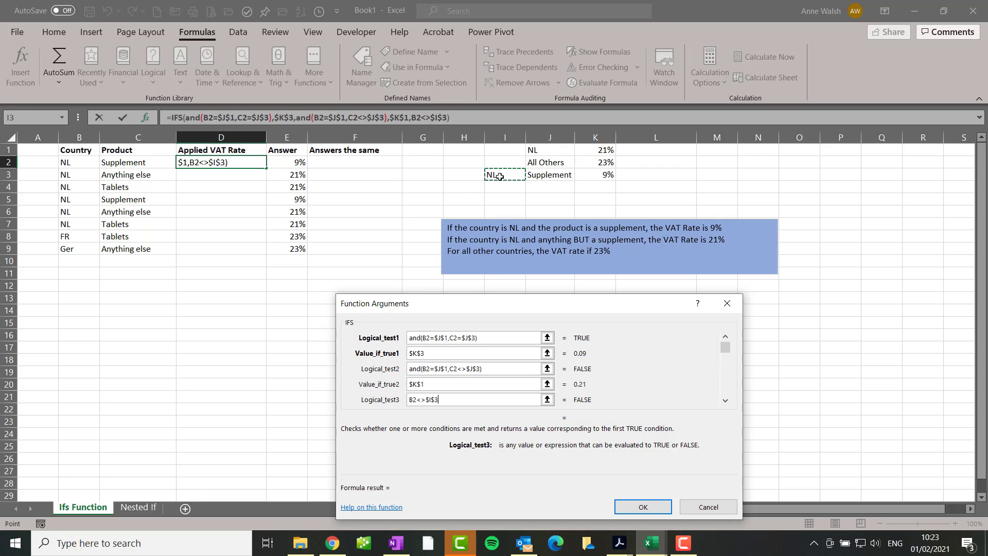
# Set the third test's value if true to $K$2, then fill the finished IFS formula from D2 down to D9.
pyautogui.click(725, 400)
pyautogui.click(494, 399)
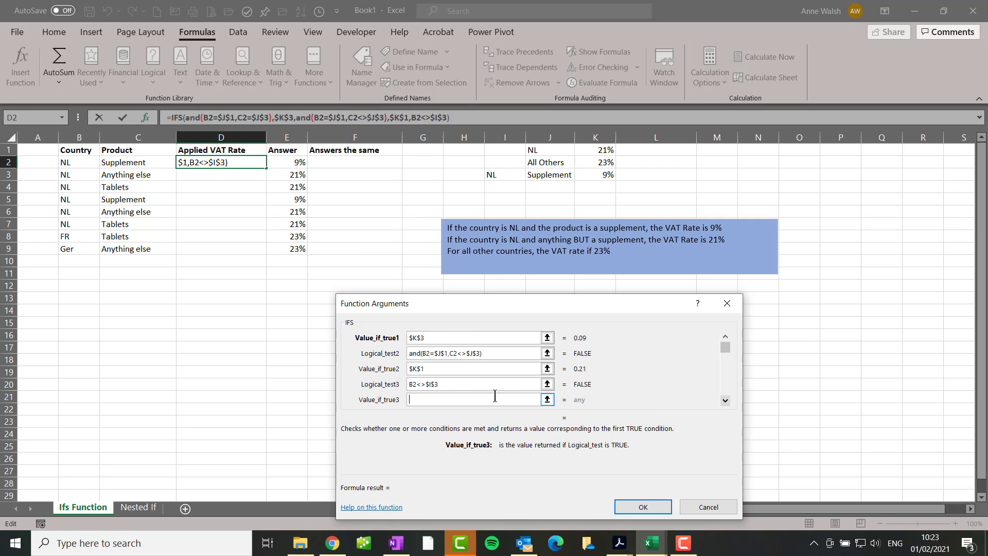
pyautogui.click(599, 162)
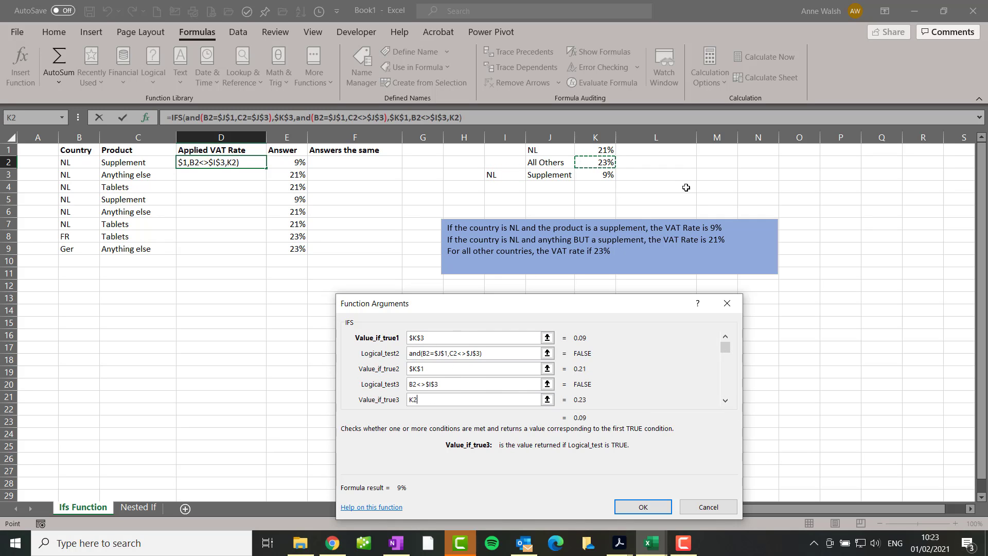
pyautogui.press('F4')
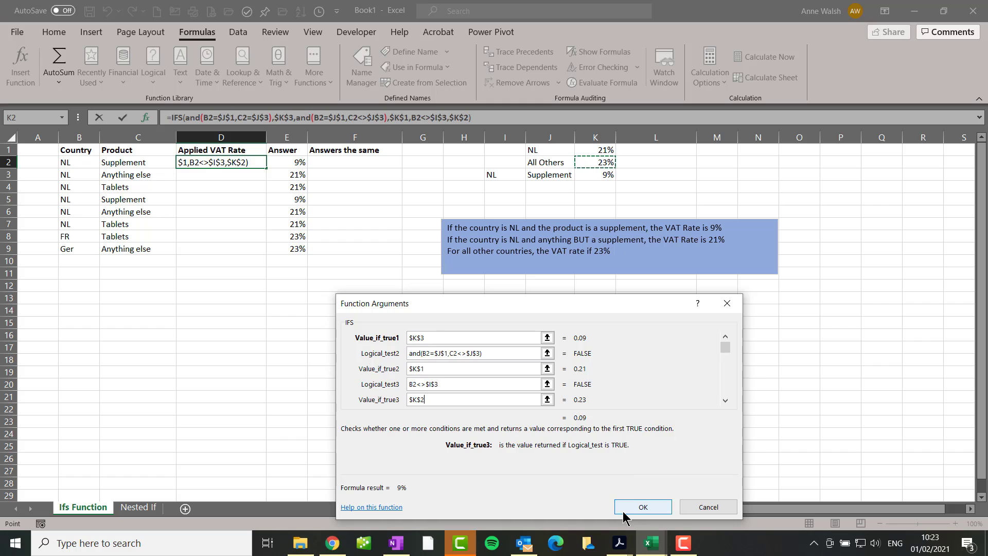
pyautogui.click(638, 505)
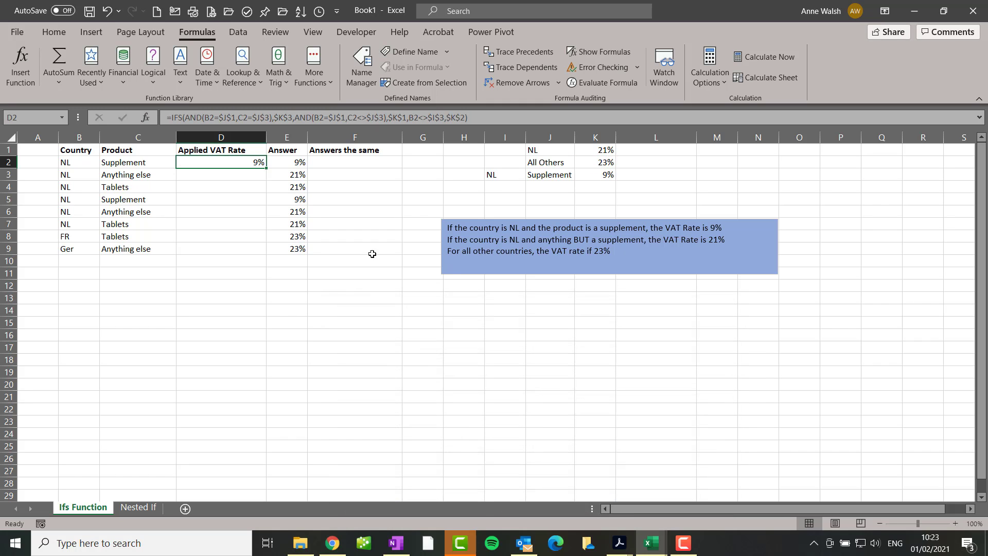
pyautogui.doubleClick(267, 168)
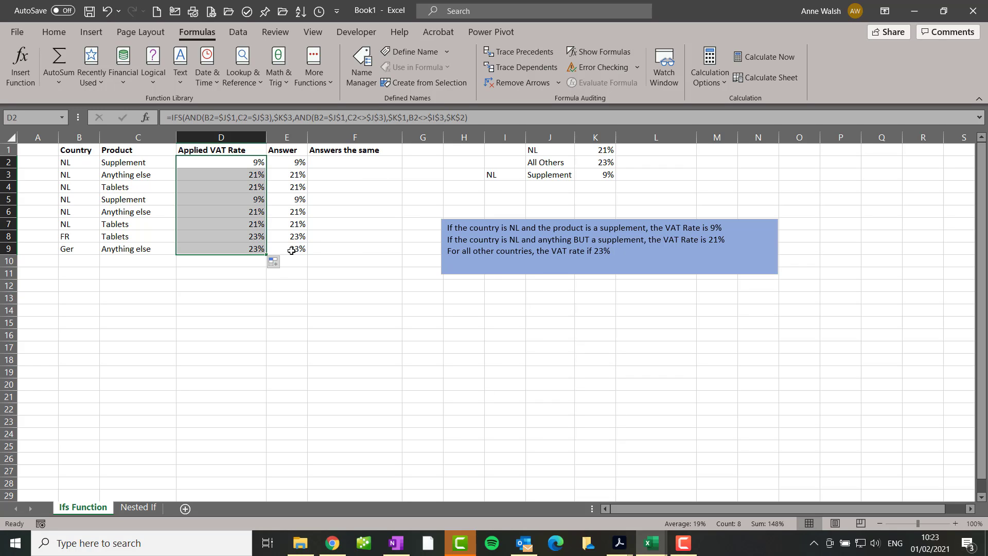
# Enter the comparison =D2=E2 in F2 and fill it down to F9.
pyautogui.click(352, 161)
pyautogui.write('=')
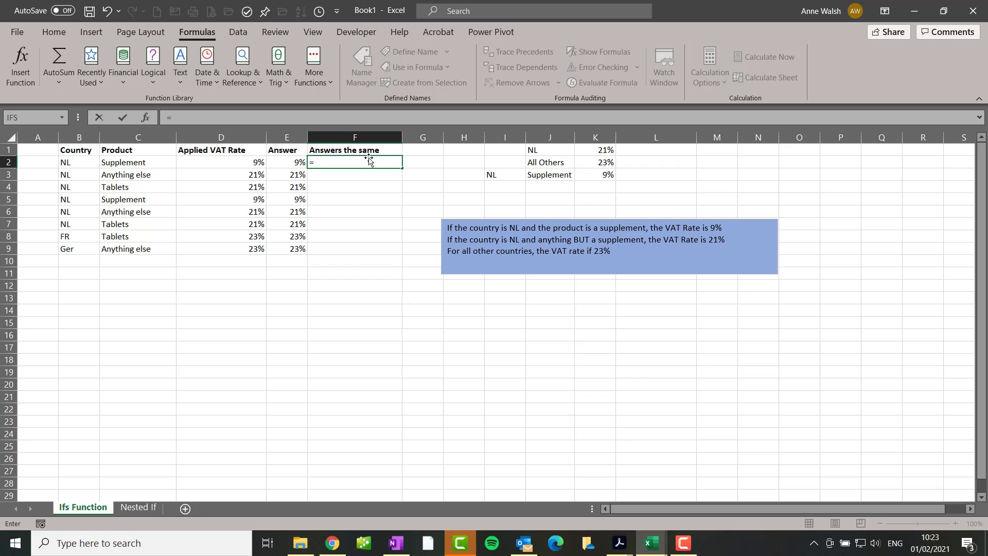
pyautogui.click(244, 161)
pyautogui.write('=')
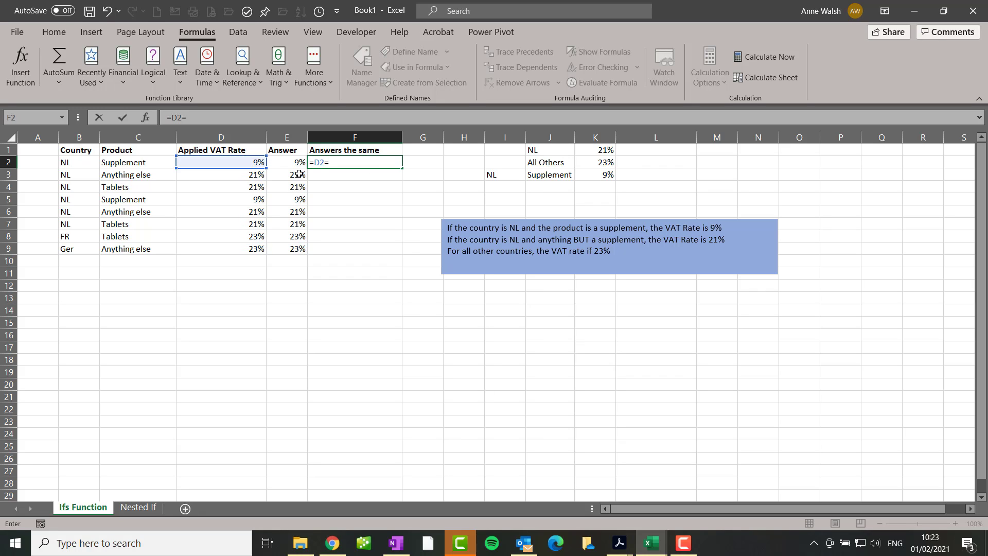
pyautogui.click(282, 161)
pyautogui.press('Return')
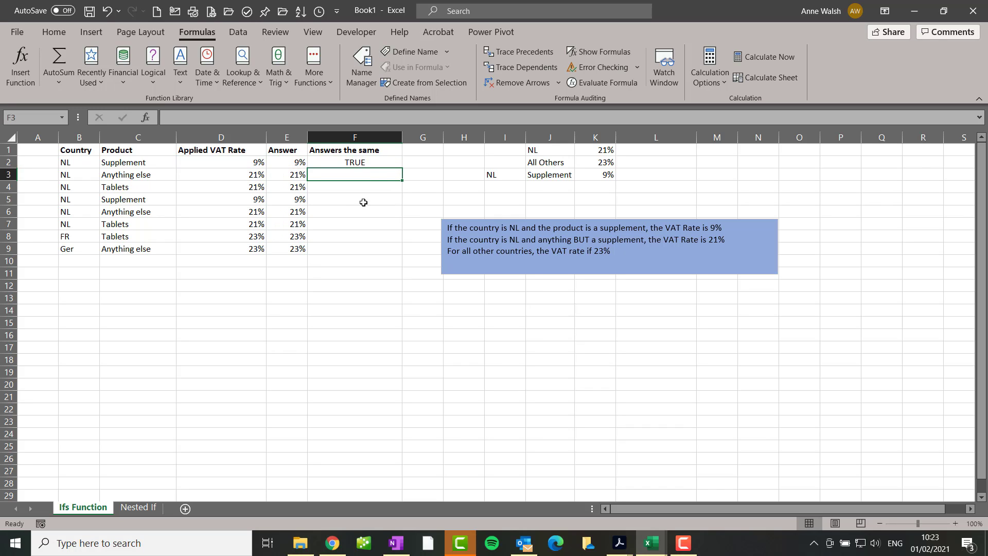
pyautogui.click(368, 164)
pyautogui.moveTo(401, 170); pyautogui.dragTo(409, 259)
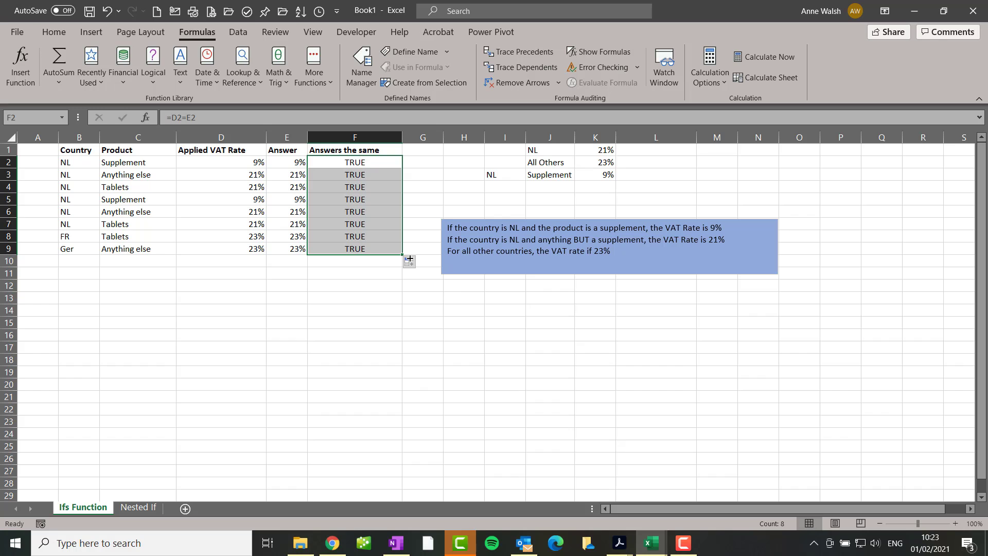
# Add a conditional formatting Equal To rule on F2:F9 giving cells equal to True a Green Fill with Dark Green Text.
pyautogui.click(52, 32)
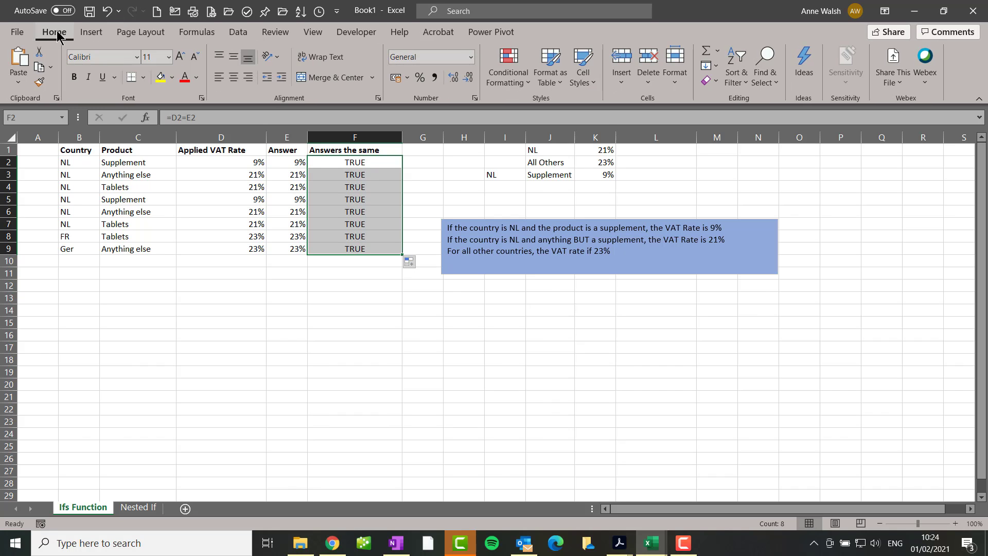
pyautogui.click(512, 77)
pyautogui.moveTo(527, 114)
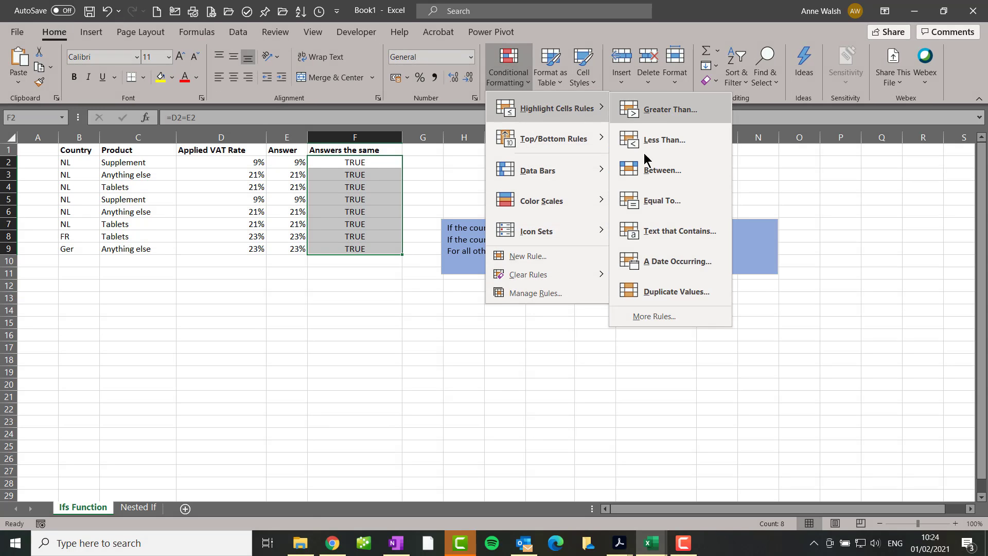
pyautogui.click(670, 201)
pyautogui.write('Tr')
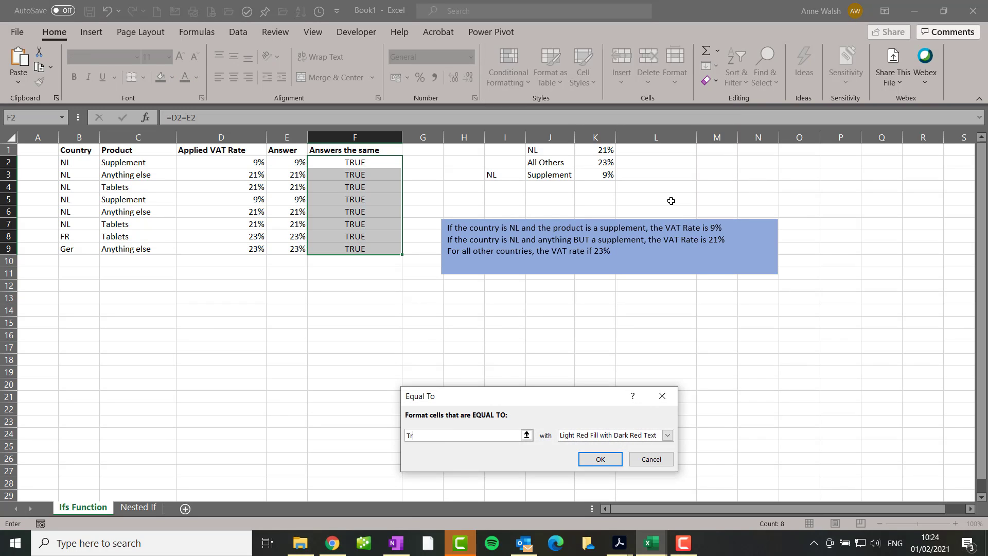
pyautogui.write('ue')
pyautogui.click(667, 435)
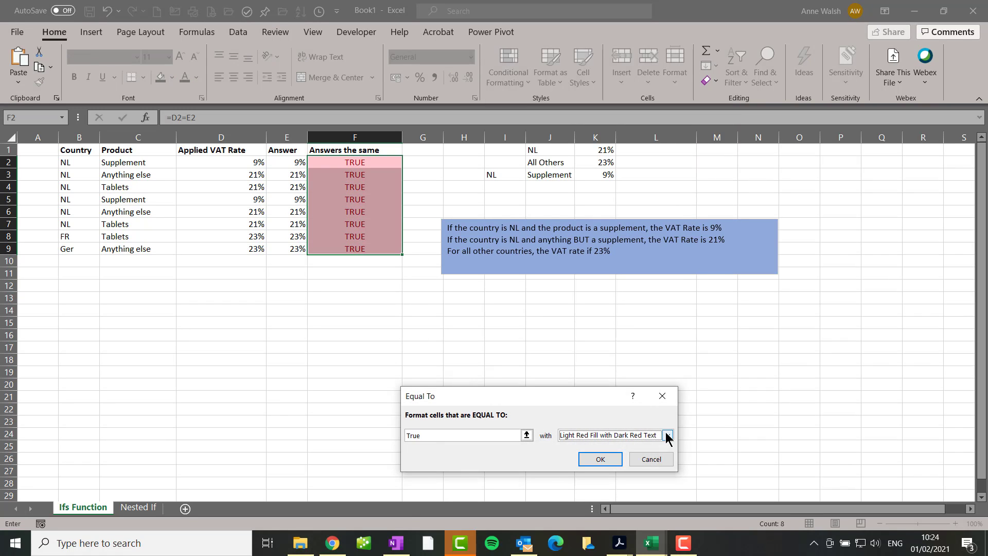
pyautogui.click(667, 435)
pyautogui.click(647, 466)
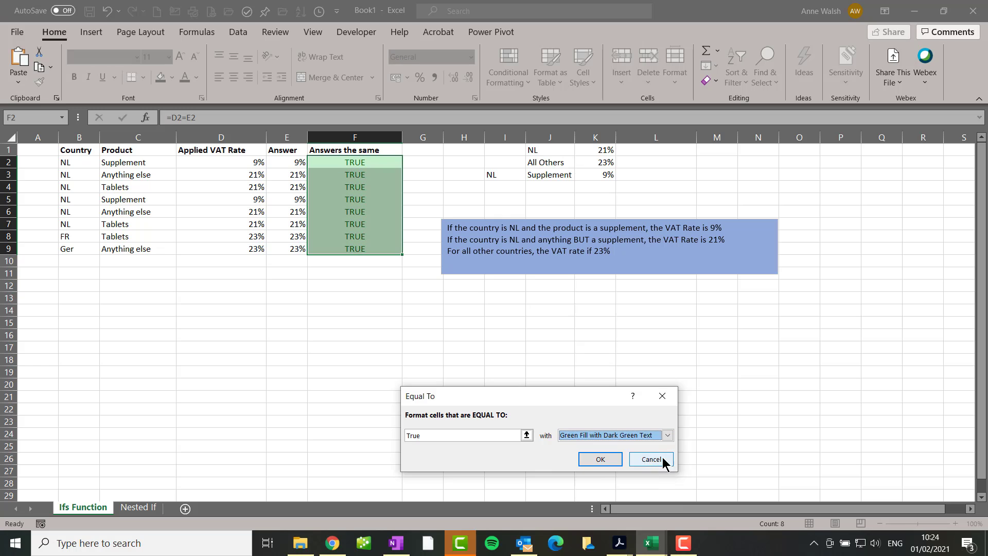
pyautogui.click(600, 459)
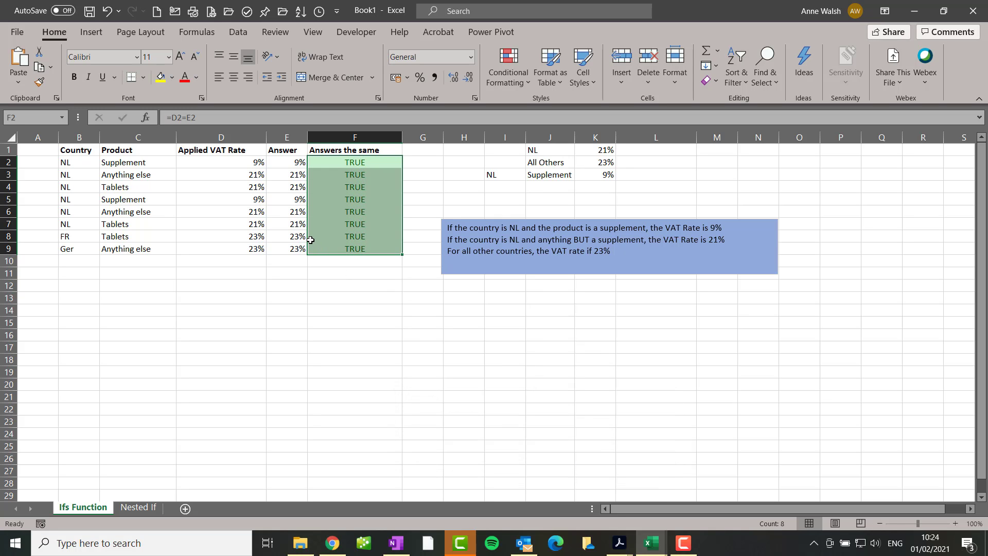
# Clear the IFS formulas from the Applied VAT Rate cells D2:D9.
pyautogui.click(245, 164)
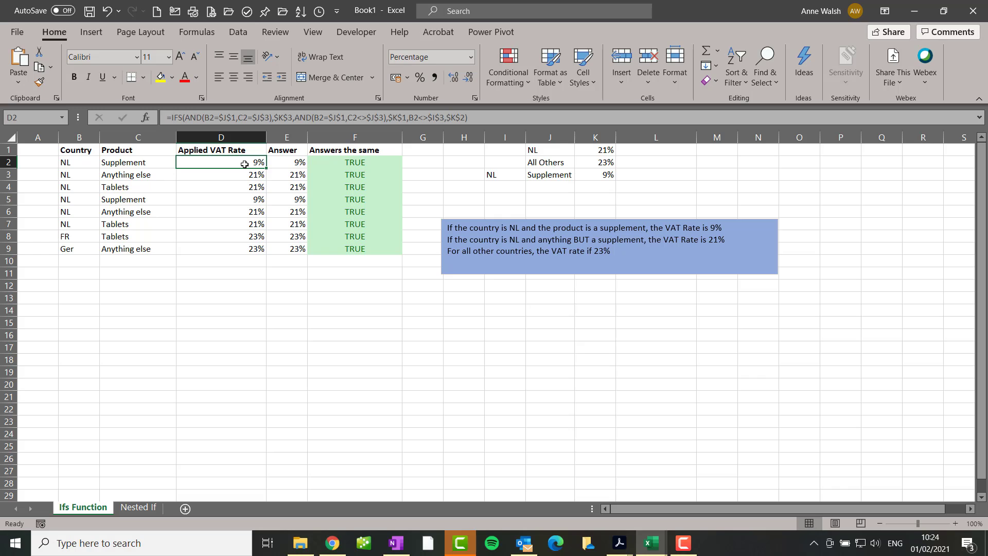
pyautogui.moveTo(213, 163); pyautogui.dragTo(238, 244)
pyautogui.press('Delete')
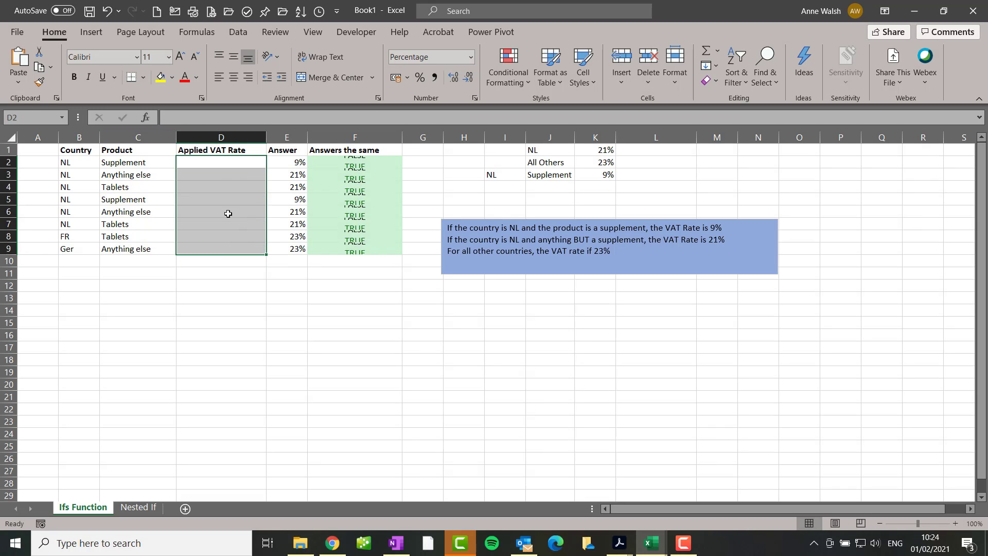
# Insert a new IFS function in D2 and begin its first logical test as an AND with the condition B2=$J$1.
pyautogui.click(218, 164)
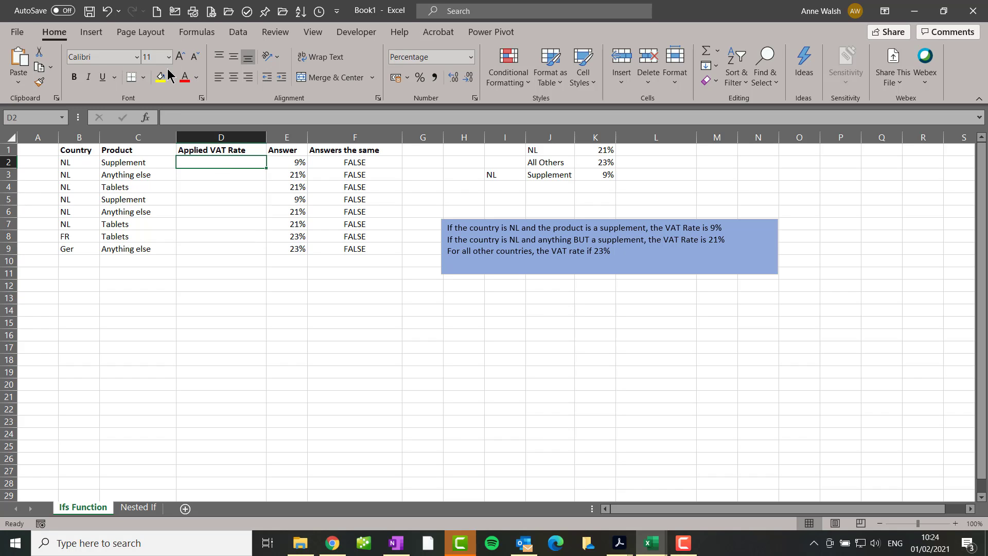
pyautogui.click(200, 35)
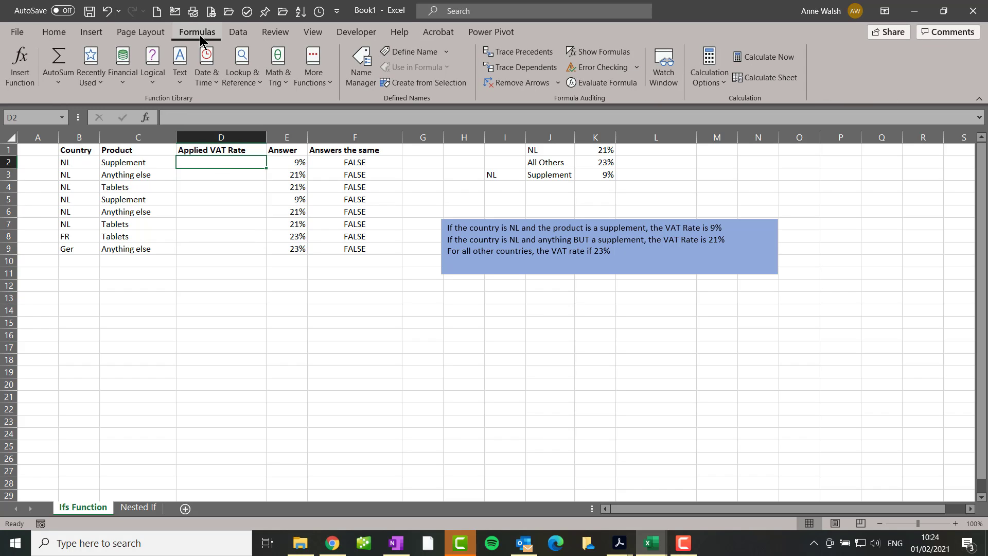
pyautogui.click(165, 82)
pyautogui.click(186, 191)
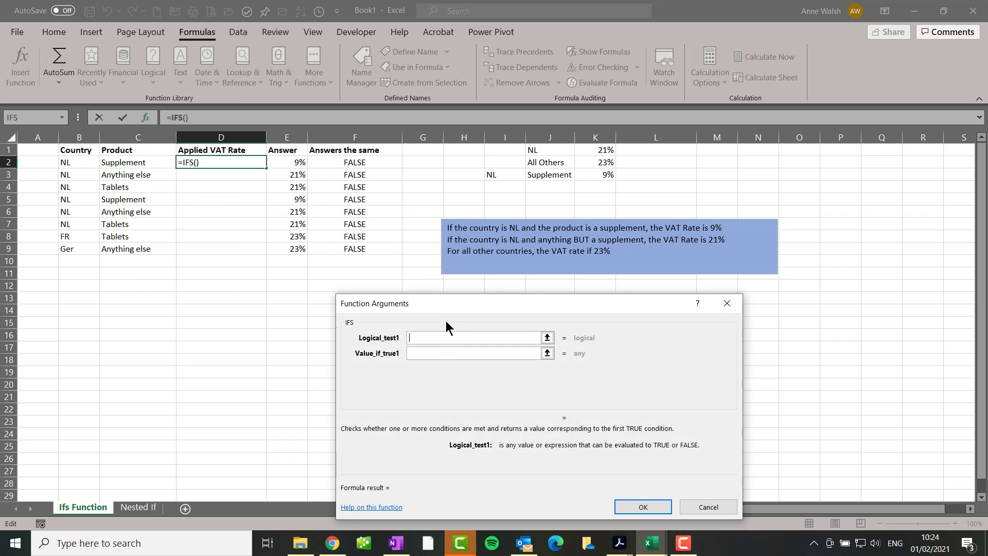
pyautogui.write('and(B2')
pyautogui.click(83, 164)
pyautogui.write('=')
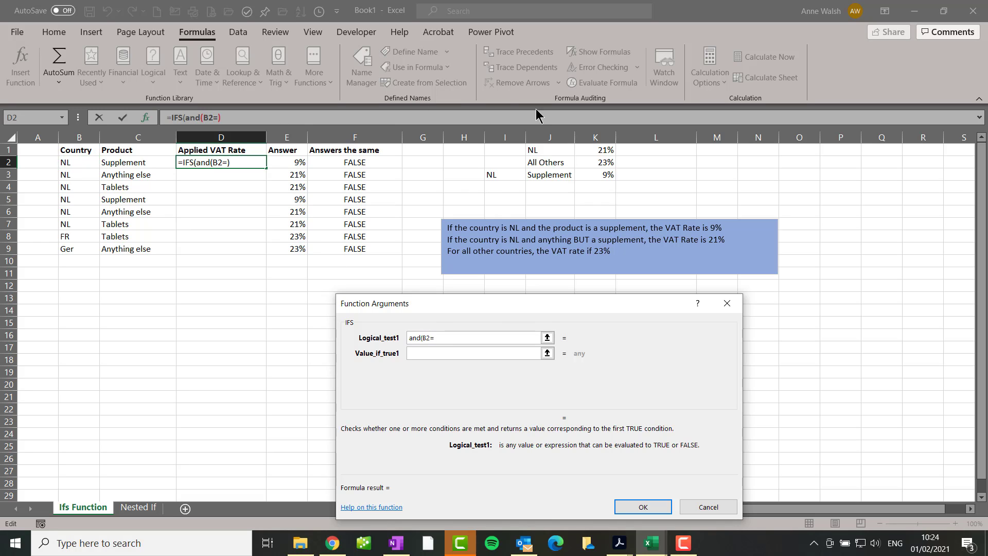
pyautogui.click(540, 148)
pyautogui.press('F4')
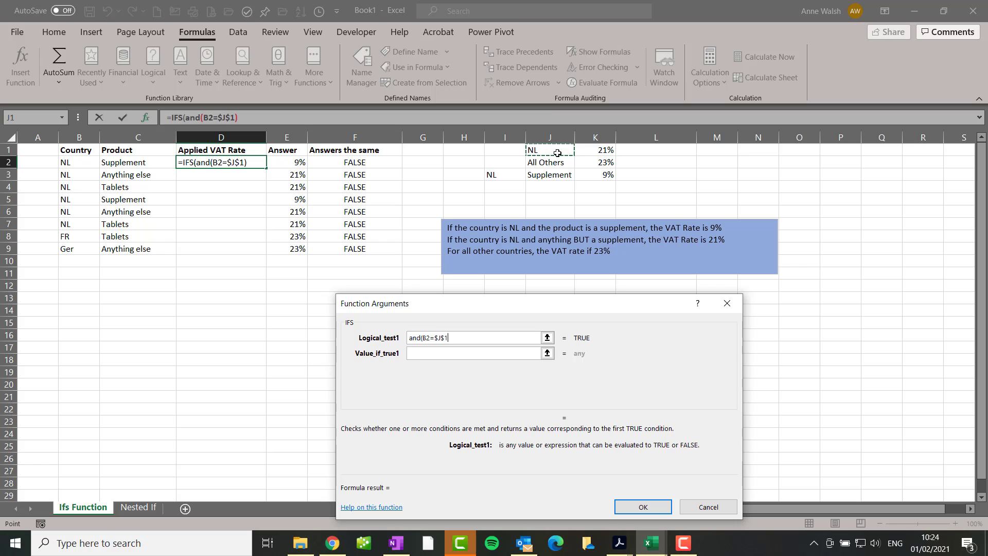
# Complete the first AND test with the condition C2=$J$3 and set its value if true to $K$3.
pyautogui.write(',')
pyautogui.click(114, 161)
pyautogui.write('=')
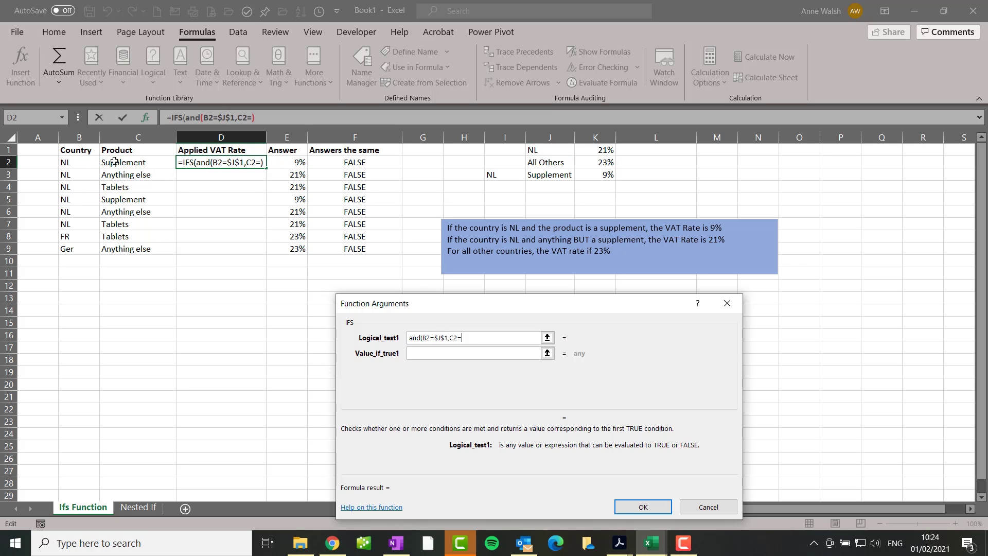
pyautogui.click(561, 176)
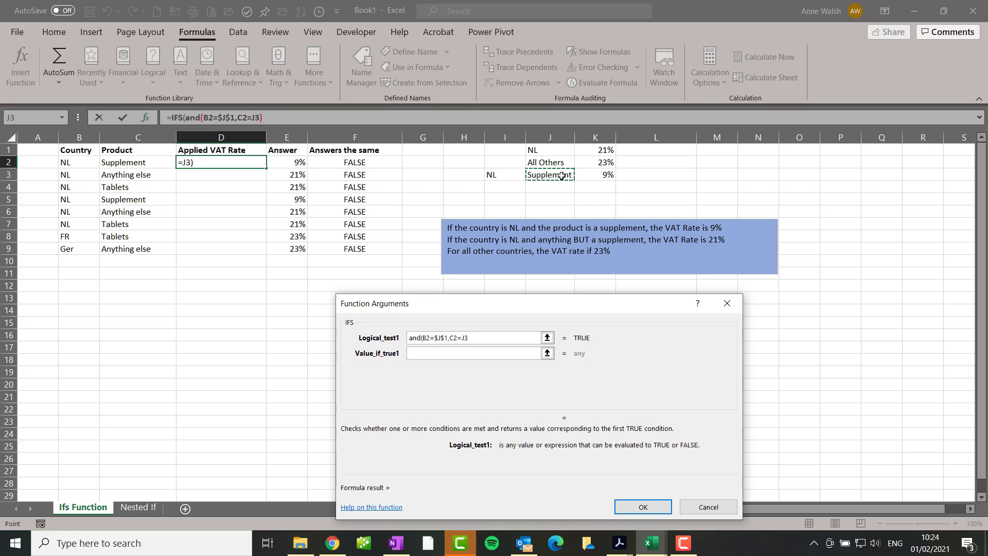
pyautogui.press('F4')
pyautogui.write(')')
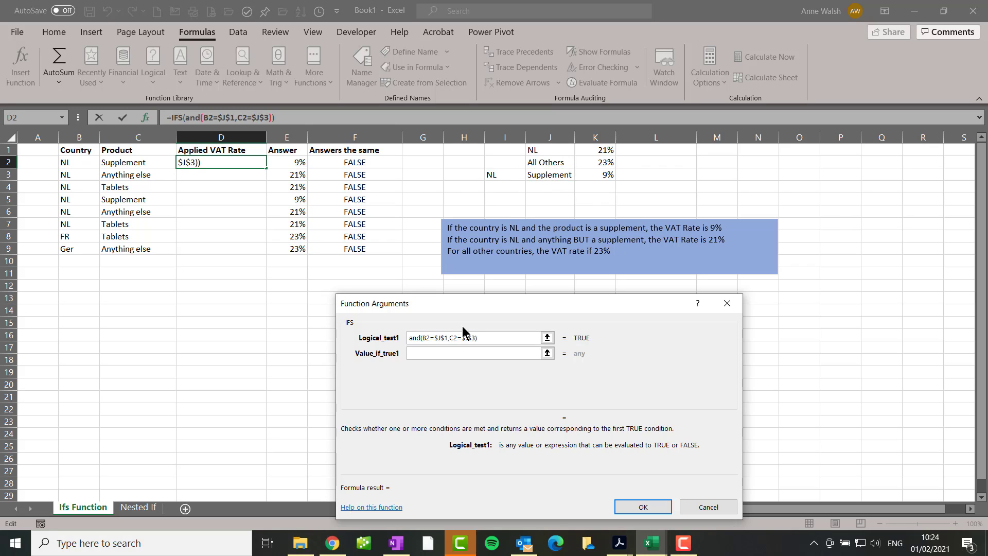
pyautogui.click(433, 352)
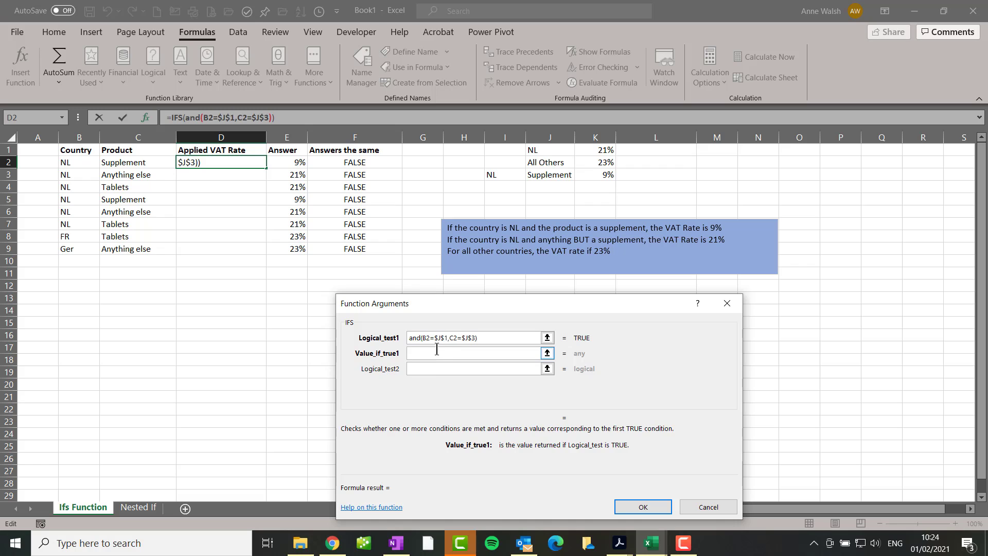
pyautogui.click(601, 177)
pyautogui.press('F4')
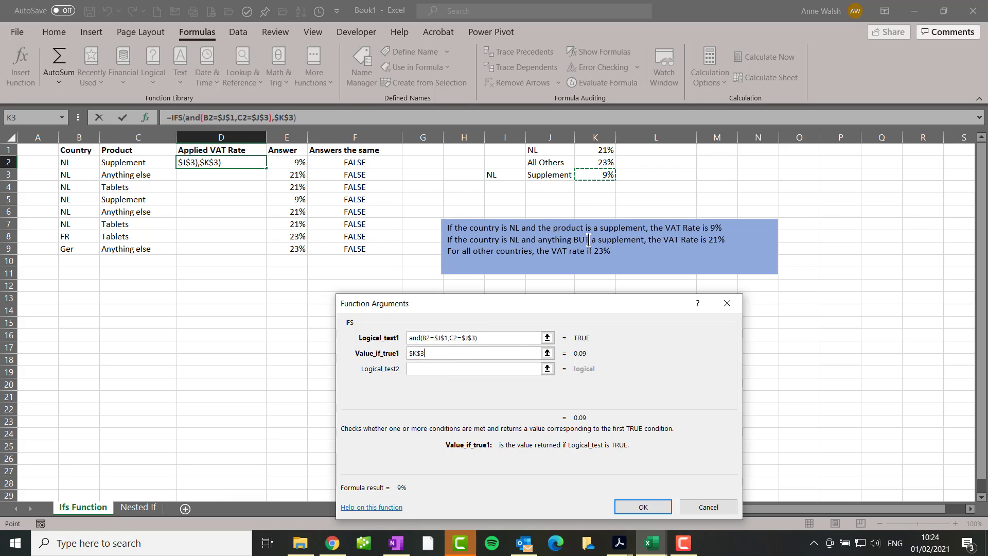
# Enter AND(B2=$I$3,C2<>$J$3) as the second logical test of the IFS function.
pyautogui.click(438, 367)
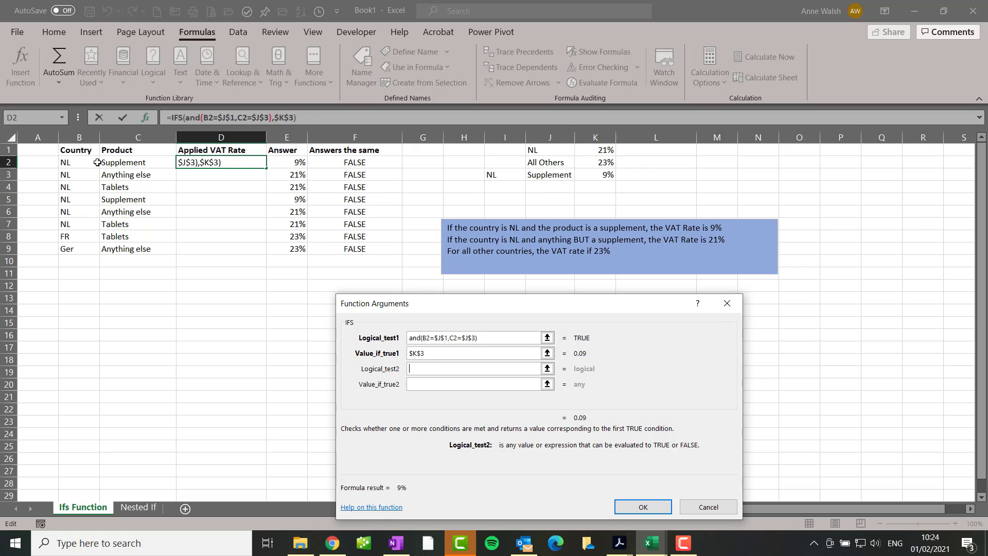
pyautogui.write('and(')
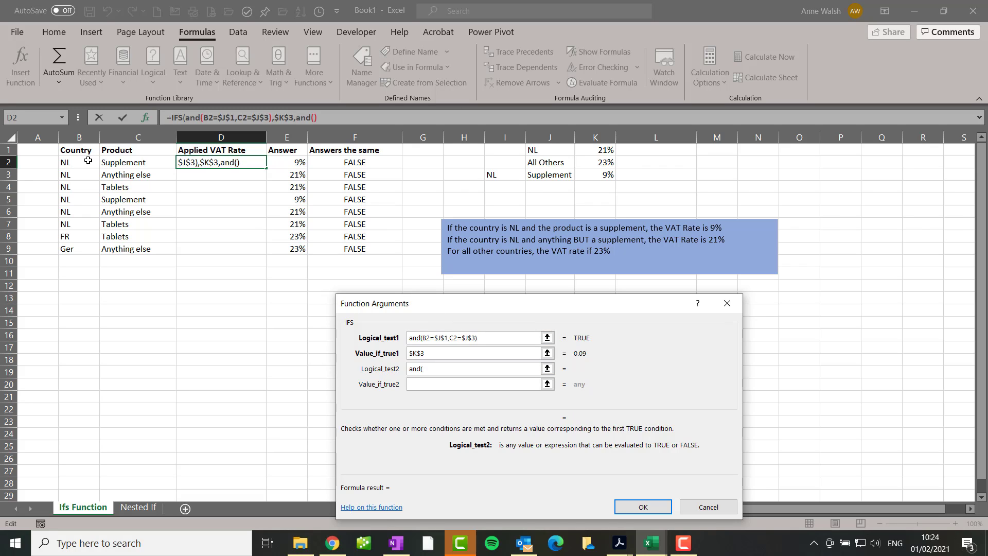
pyautogui.click(65, 162)
pyautogui.write('=')
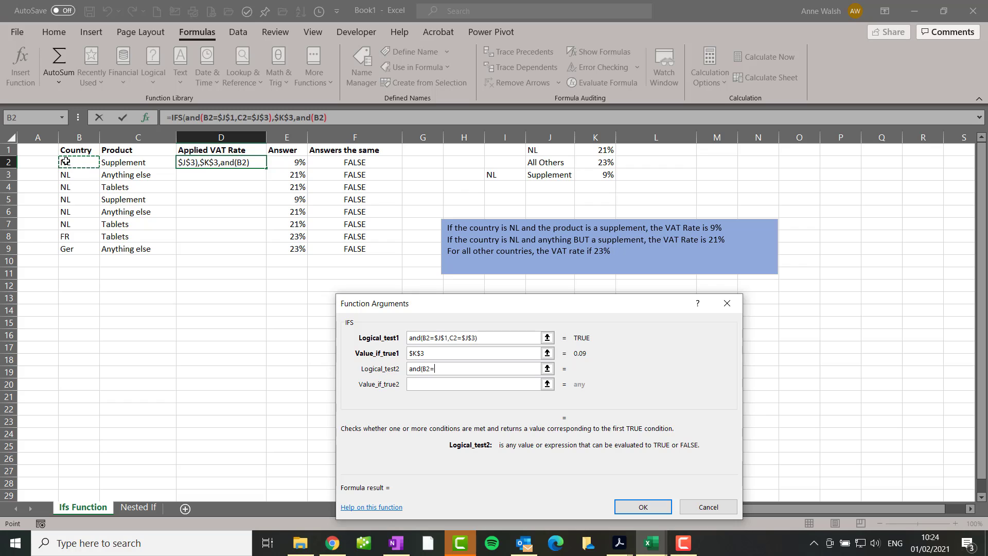
pyautogui.click(498, 175)
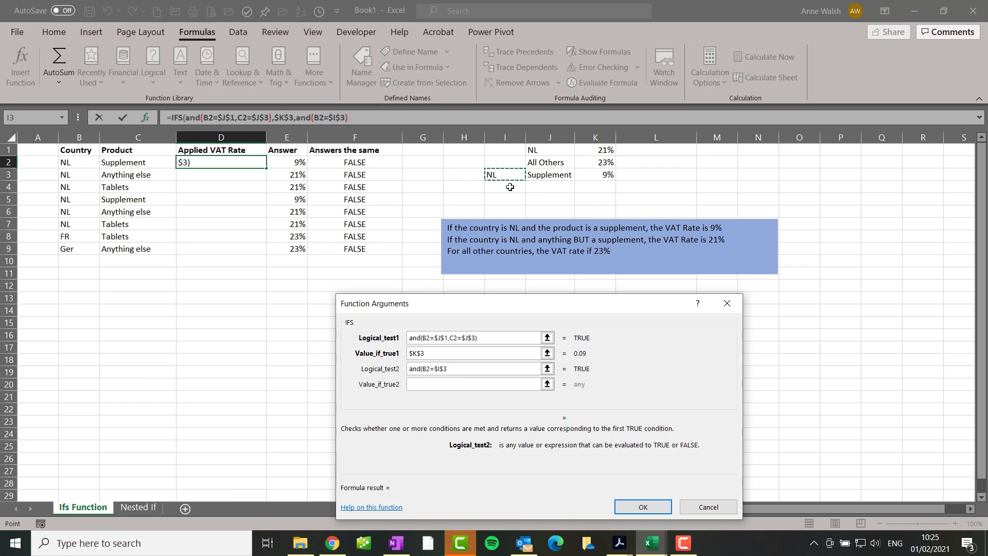
pyautogui.write(',')
pyautogui.click(143, 163)
pyautogui.write('<>')
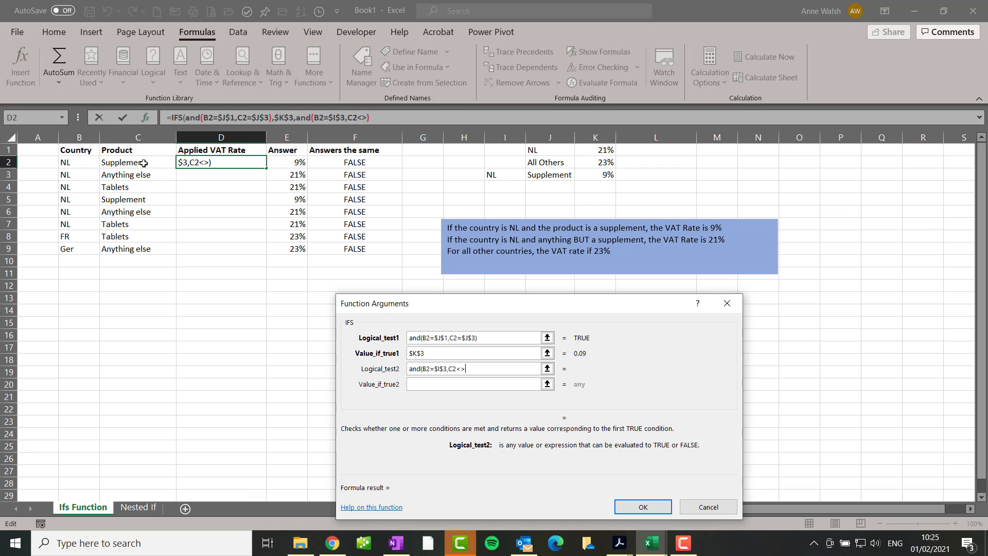
pyautogui.click(551, 175)
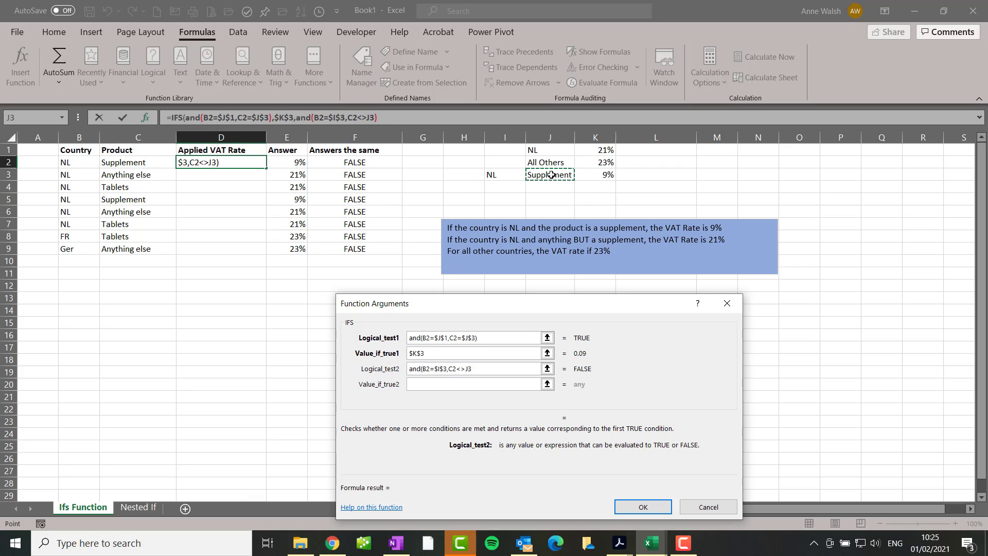
pyautogui.press('F4')
pyautogui.write(')')
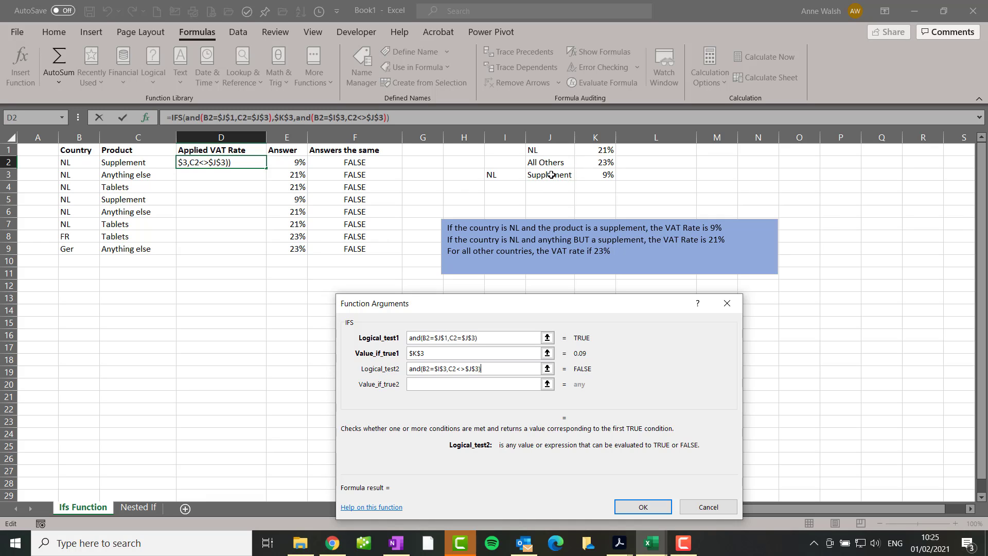
# Set the second test's value if true to $K$1, then fill the two-test IFS formula from D2 down to D9.
pyautogui.click(494, 383)
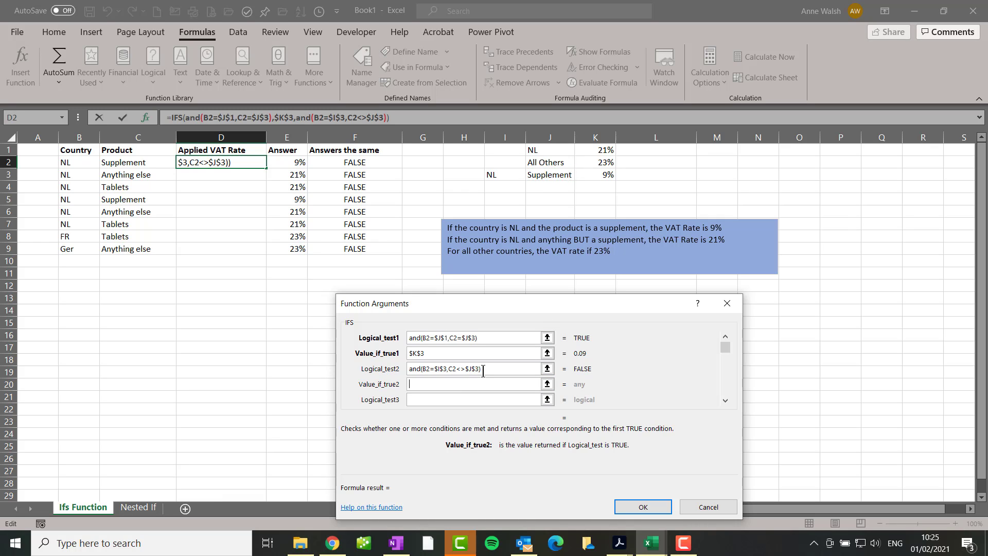
pyautogui.click(614, 153)
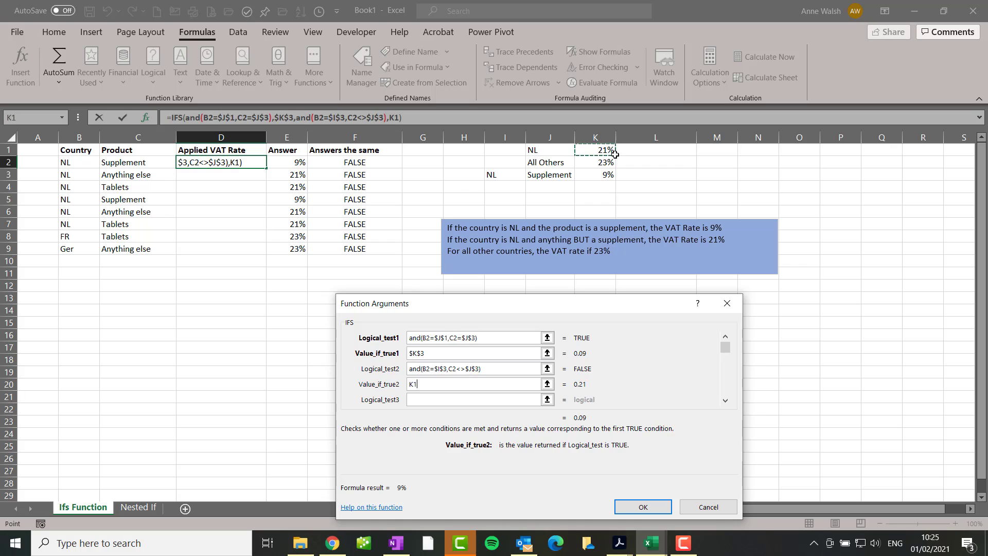
pyautogui.press('F4')
pyautogui.click(645, 506)
pyautogui.moveTo(265, 167); pyautogui.dragTo(266, 258)
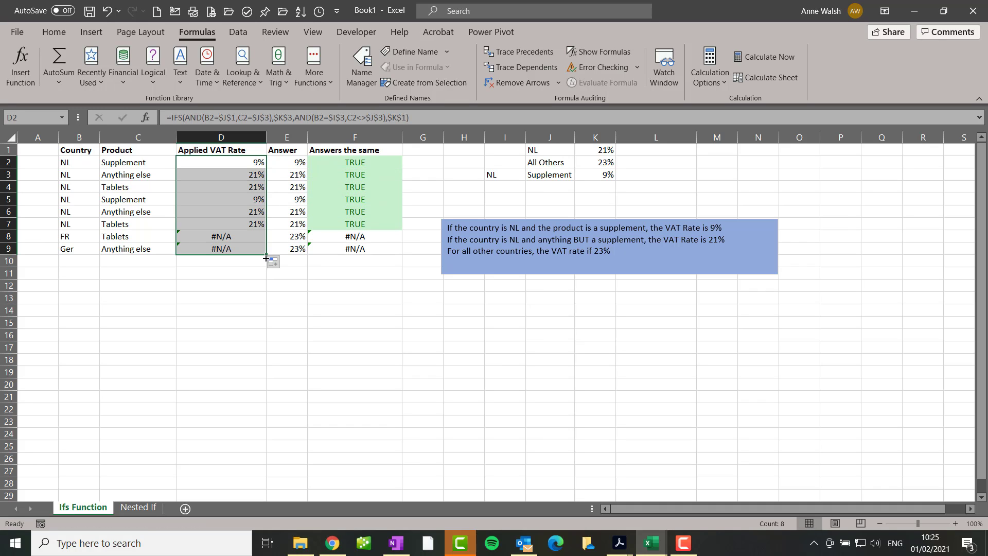
# Wrap the IFS formula in D2 in an IFERROR function with $K$2 as the value if error.
pyautogui.click(252, 163)
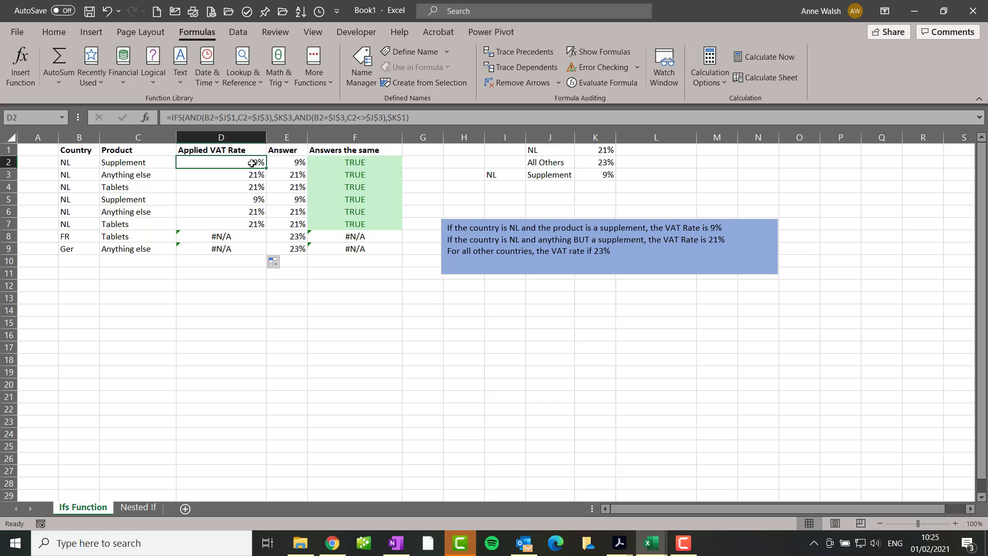
pyautogui.click(171, 119)
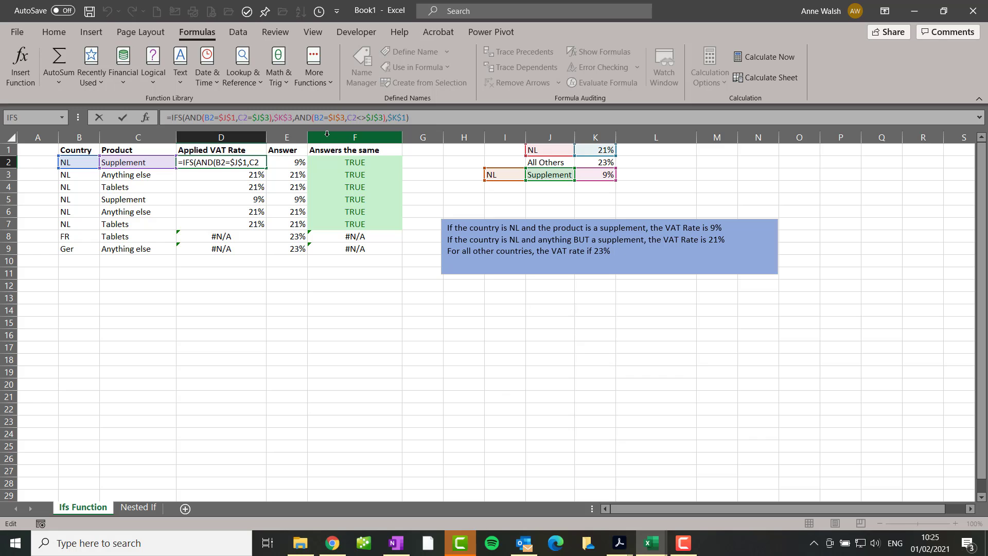
pyautogui.write('if')
pyautogui.write('error(')
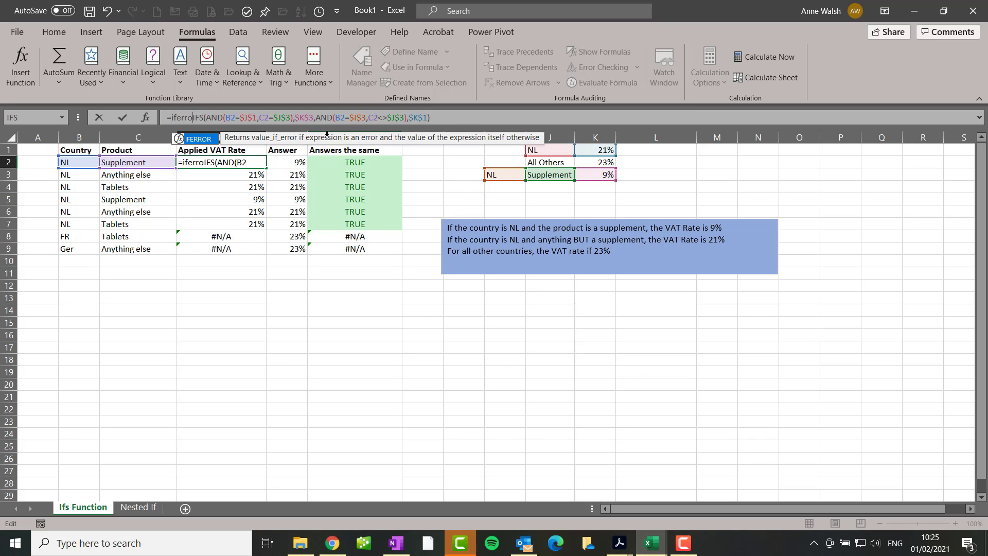
pyautogui.click(490, 115)
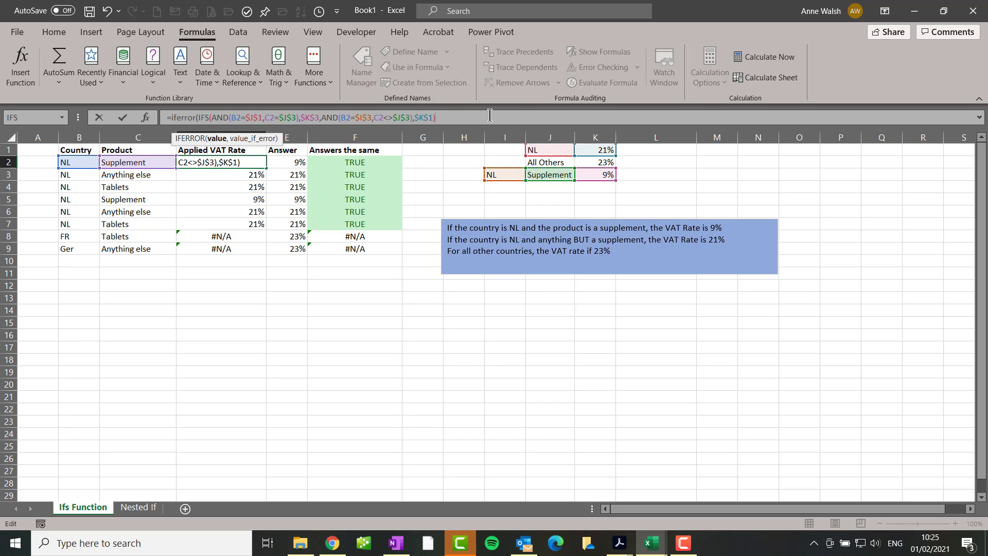
pyautogui.write(',')
pyautogui.click(607, 162)
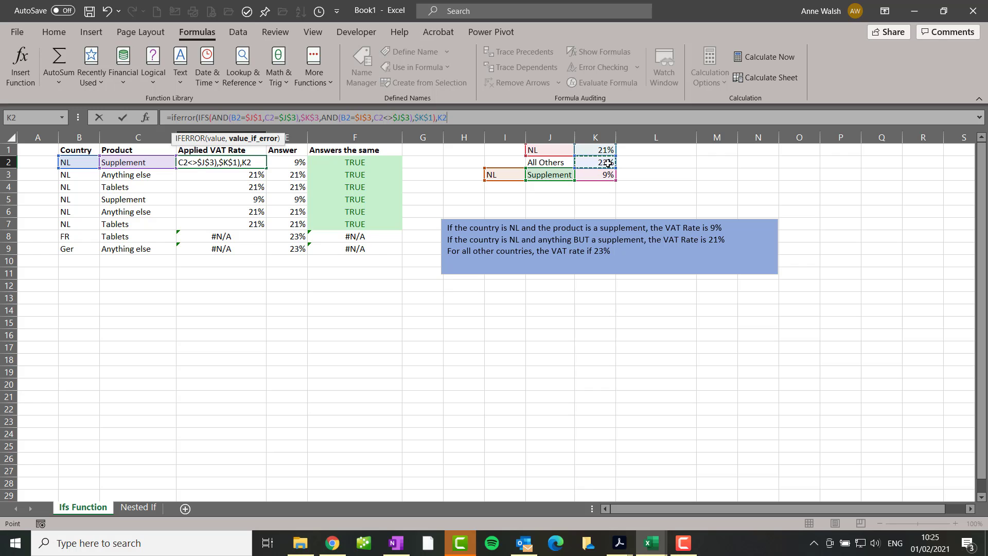
pyautogui.press('F4')
pyautogui.write(')')
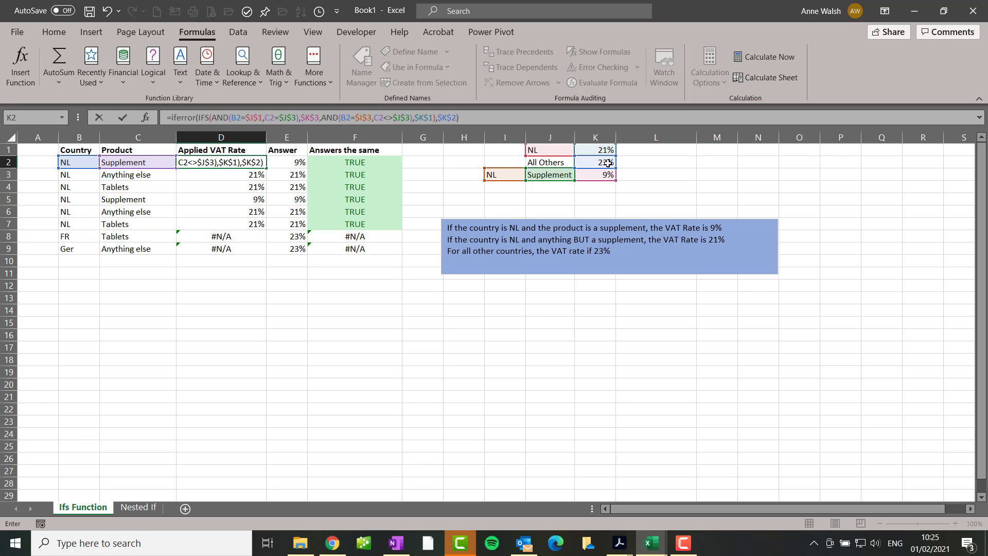
pyautogui.press('Return')
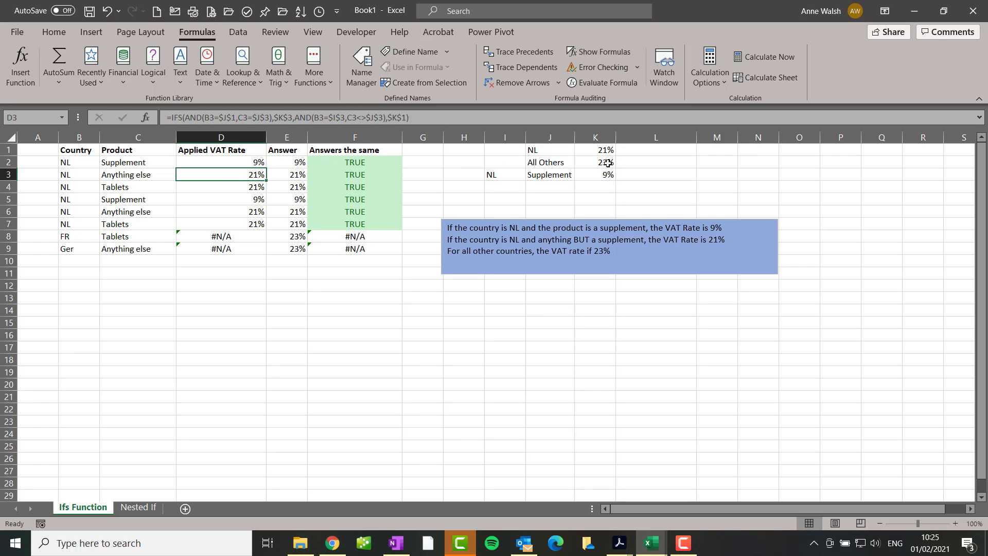
# Fill the IFERROR formula from D2 down to D9.
pyautogui.click(253, 165)
pyautogui.moveTo(265, 169); pyautogui.dragTo(260, 255)
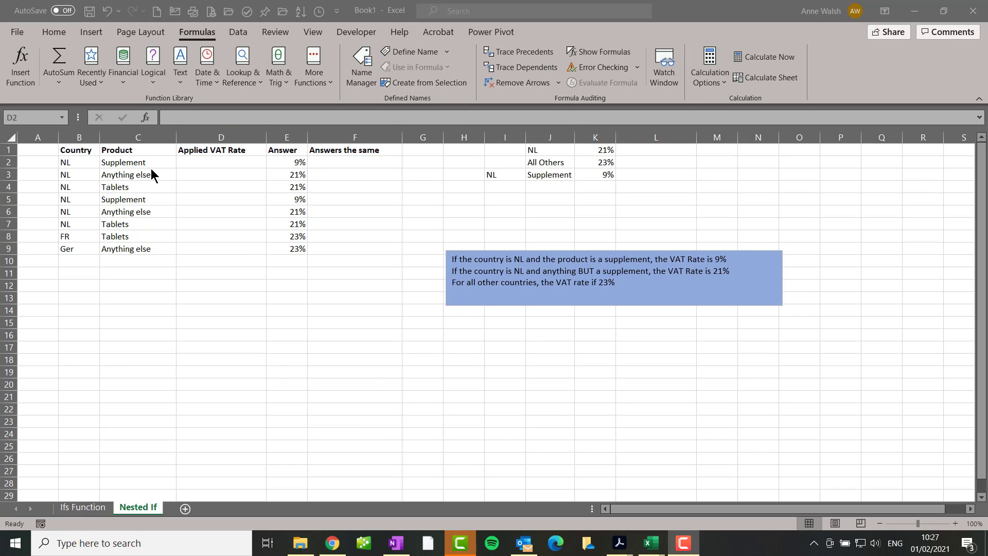
# Start an IF function in D2 of the Nested If sheet, beginning its logical test as an AND with the condition B2=$J$1.
pyautogui.click(214, 164)
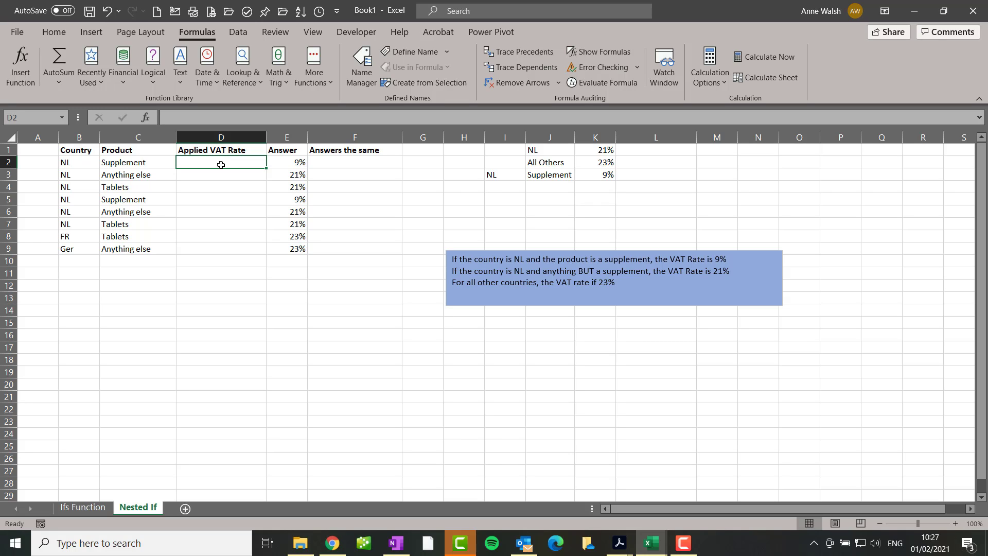
pyautogui.click(158, 80)
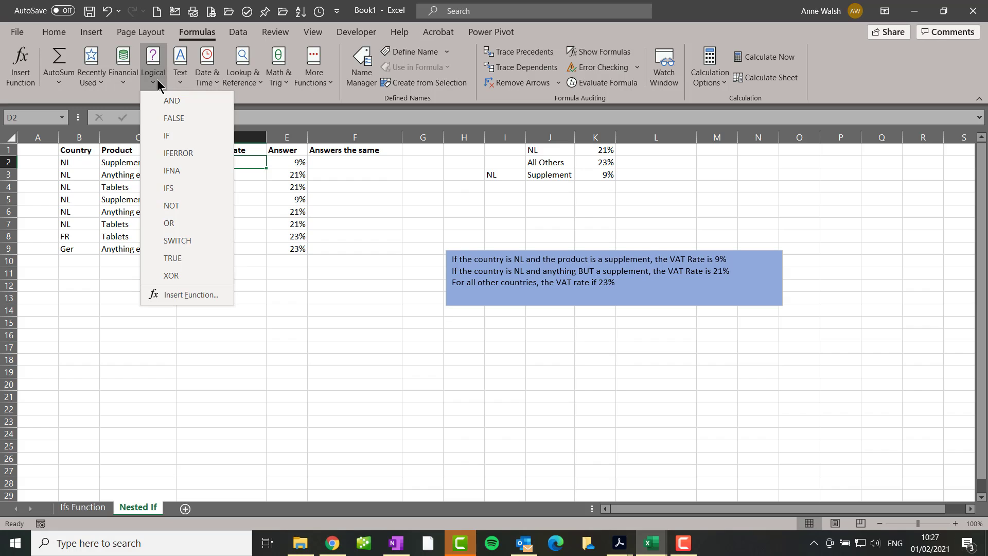
pyautogui.click(165, 135)
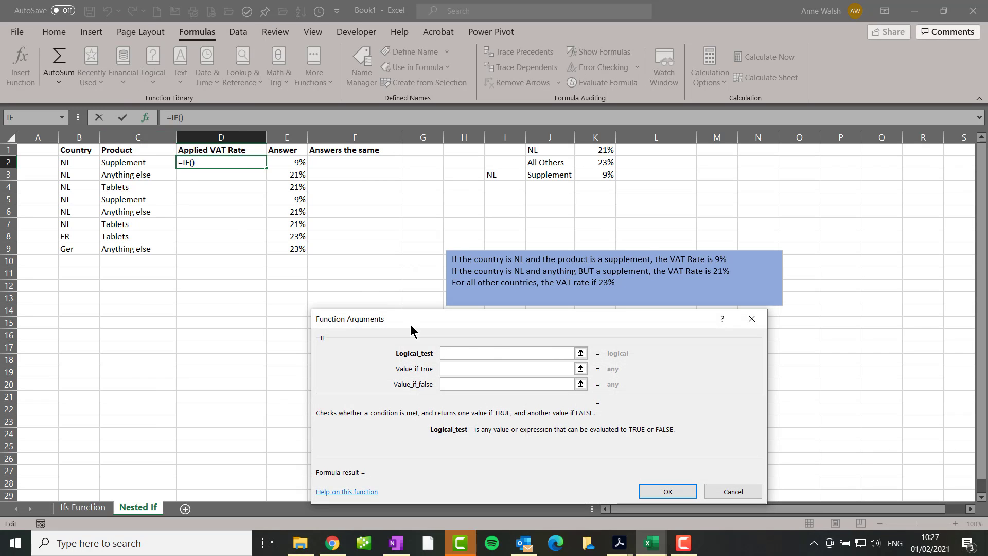
pyautogui.write('and(')
pyautogui.click(75, 160)
pyautogui.write('=')
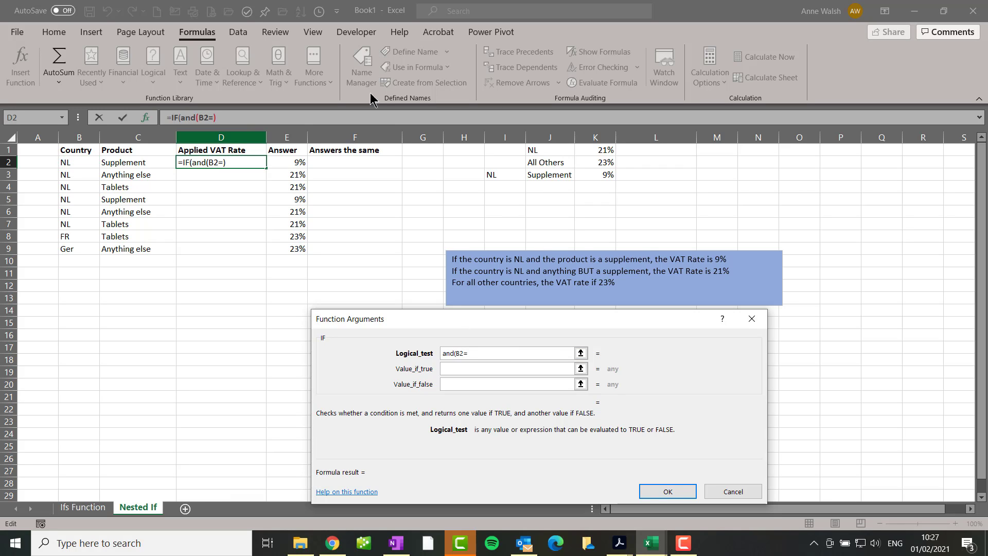
pyautogui.click(508, 149)
pyautogui.press('F4')
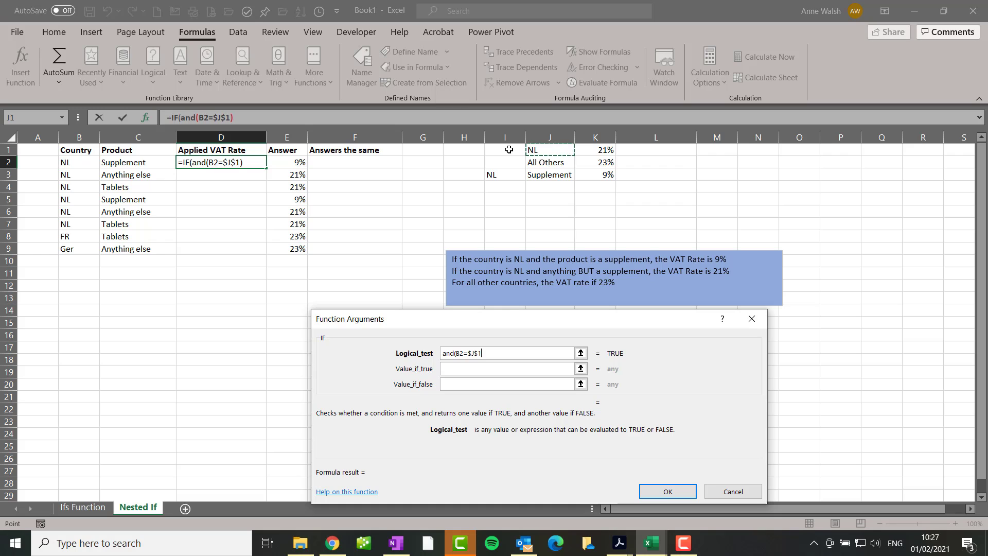
# Complete the AND in the IF's logical test with the second condition C2=$J$3.
pyautogui.write(',')
pyautogui.click(154, 162)
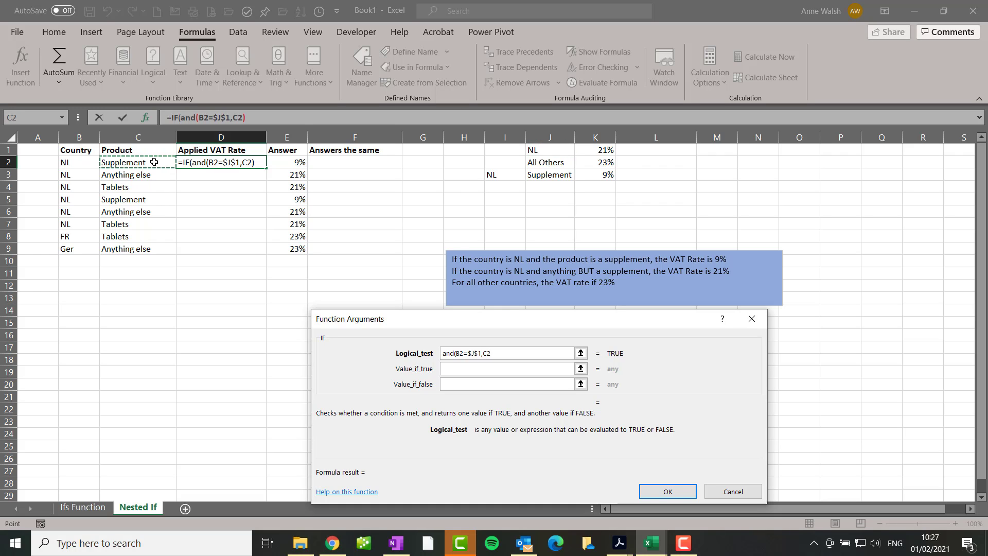
pyautogui.write('=')
pyautogui.click(562, 175)
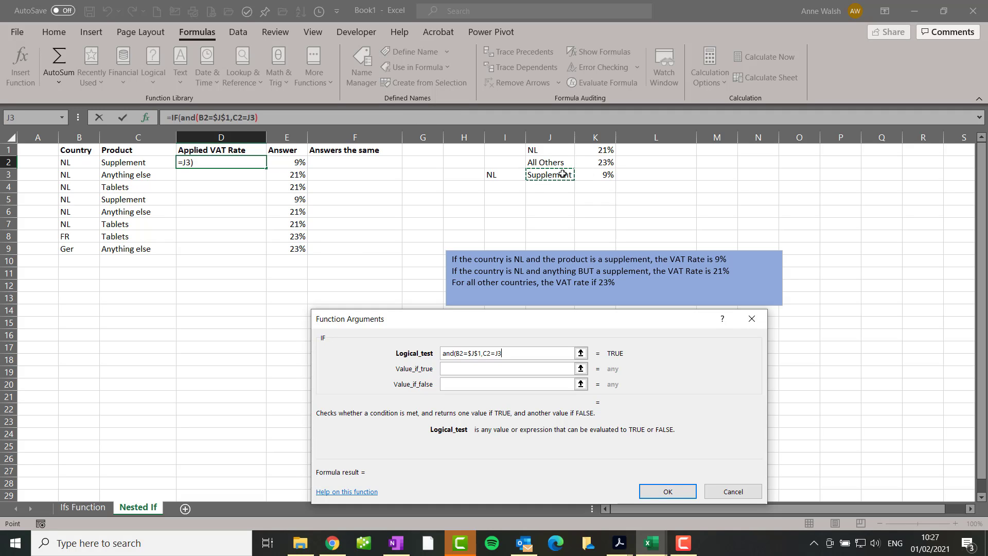
pyautogui.press('F4')
pyautogui.write(')')
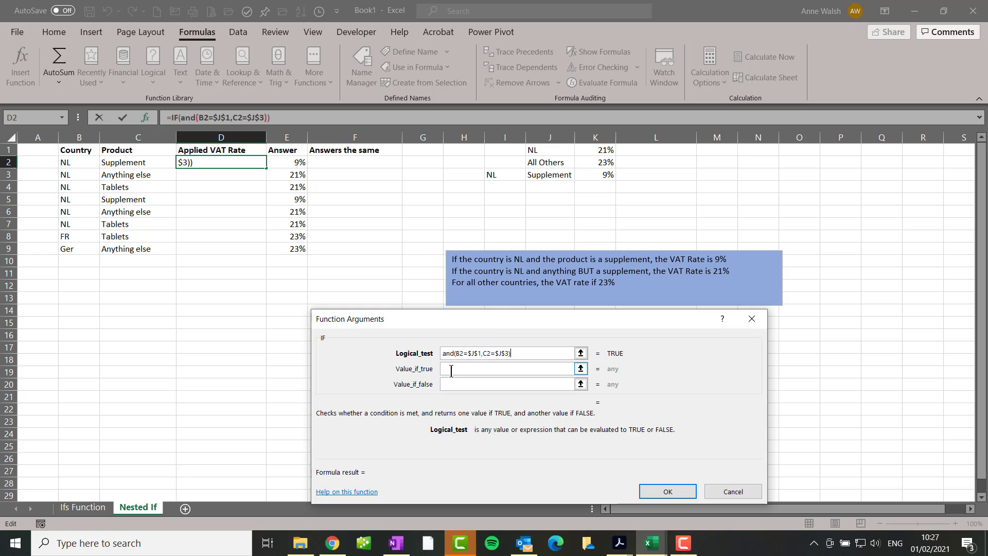
# Set the IF's value if true to $K$3 and insert a nested IF function as its value if false.
pyautogui.click(454, 366)
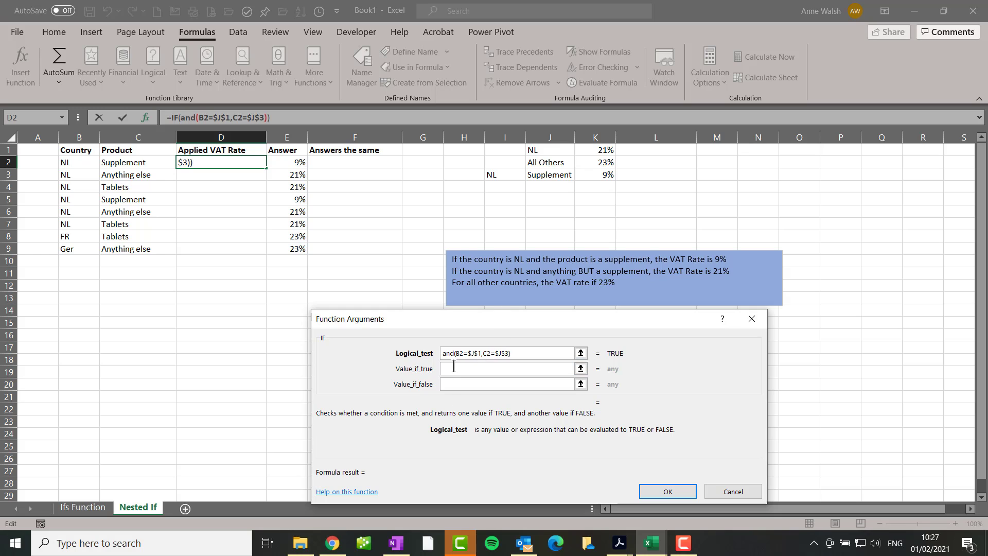
pyautogui.click(598, 174)
pyautogui.press('F4')
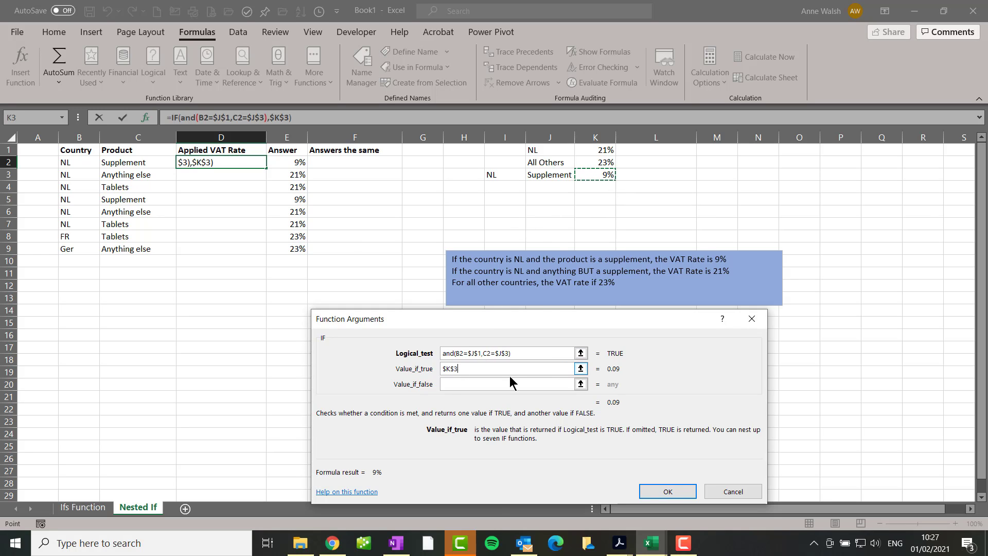
pyautogui.press('Tab')
pyautogui.click(481, 383)
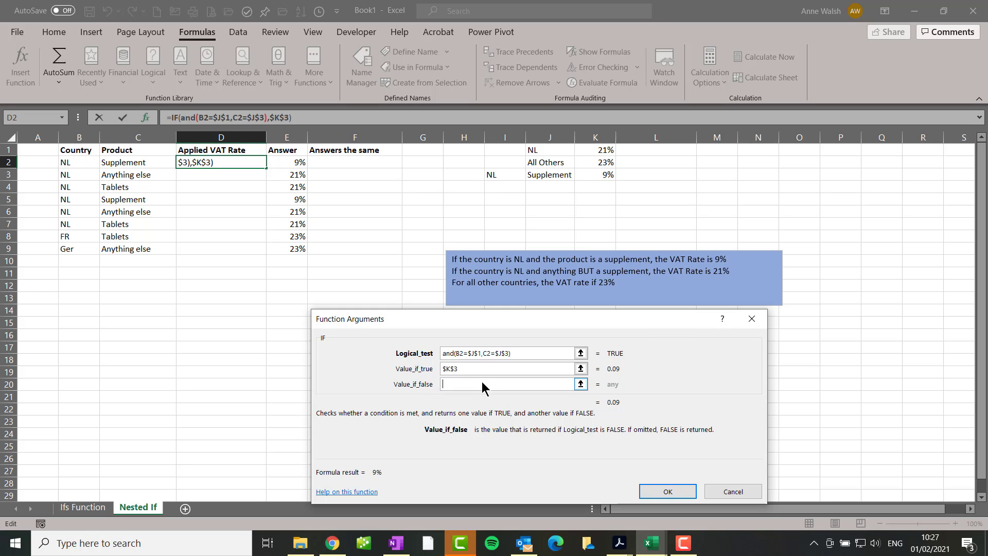
pyautogui.click(62, 117)
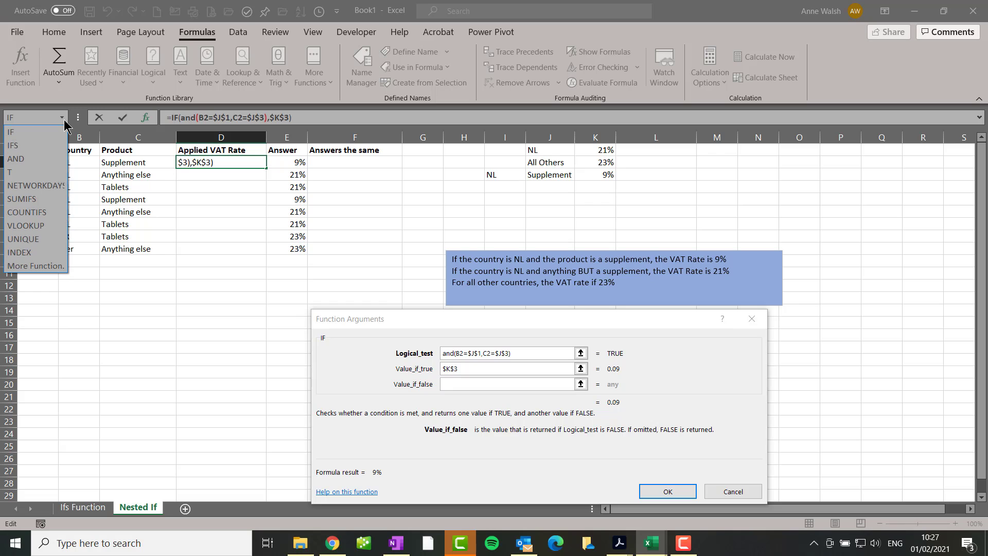
pyautogui.click(50, 132)
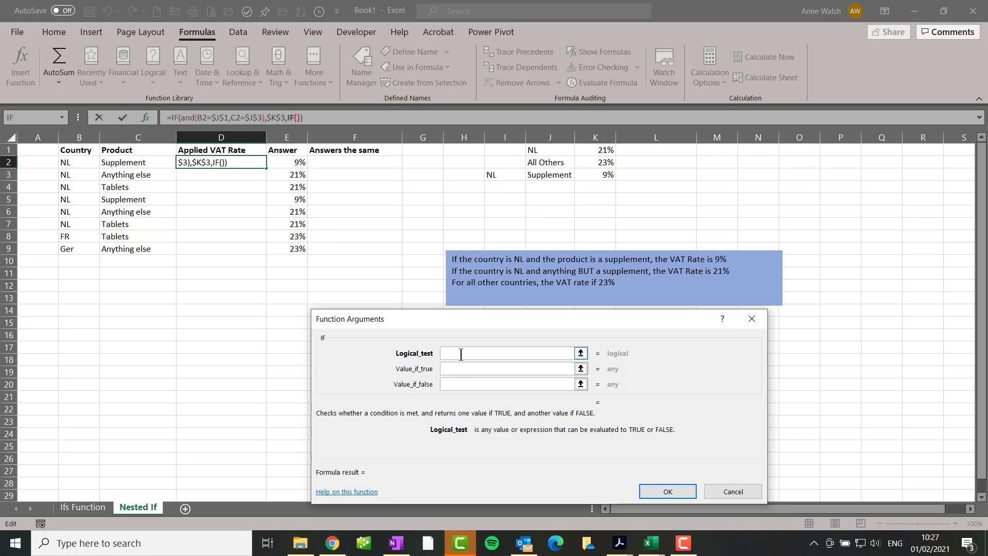
# Enter AND(B2=$J$1,C2<>$J$3) as the logical test of the nested IF function.
pyautogui.write('and(')
pyautogui.click(89, 159)
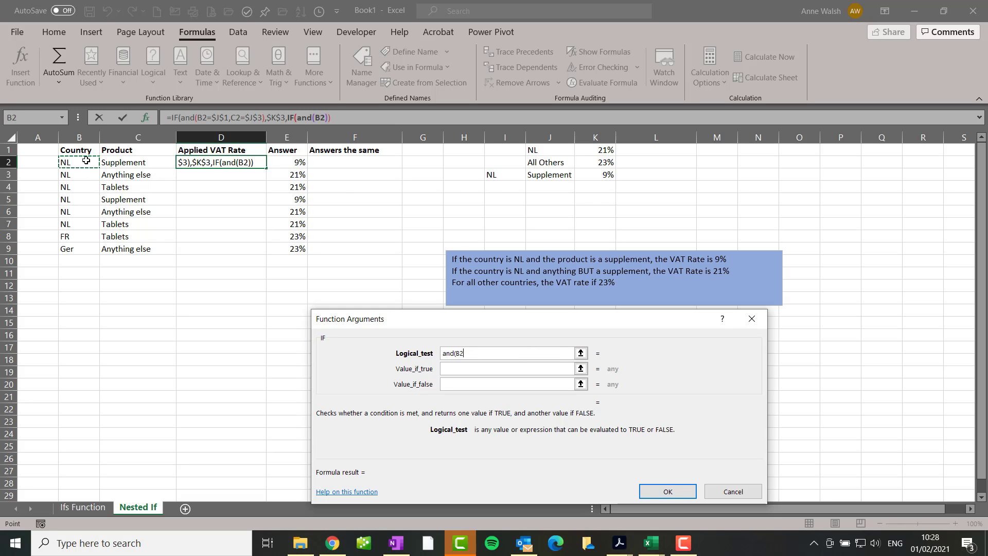
pyautogui.write('=')
pyautogui.click(540, 152)
pyautogui.press('F4')
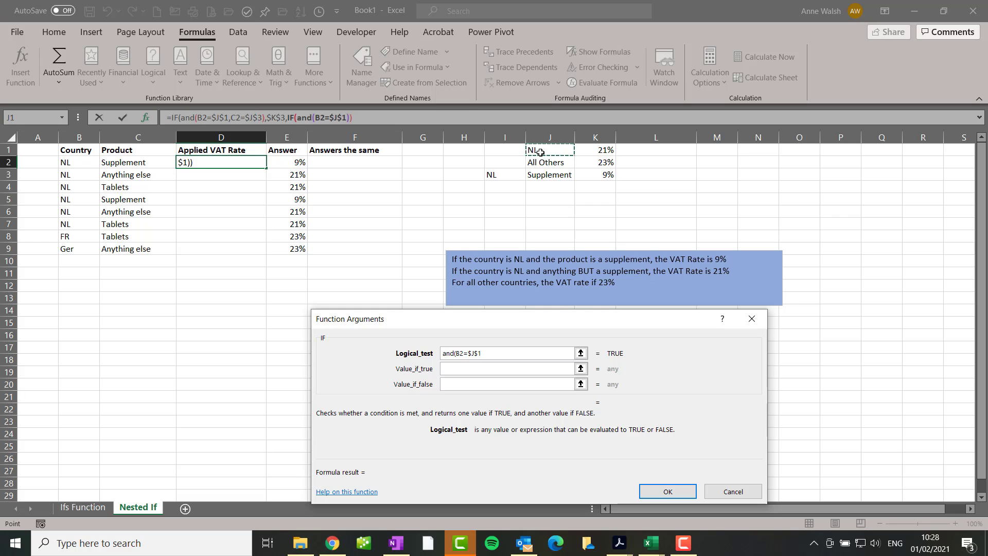
pyautogui.write(',')
pyautogui.click(125, 163)
pyautogui.write('<>')
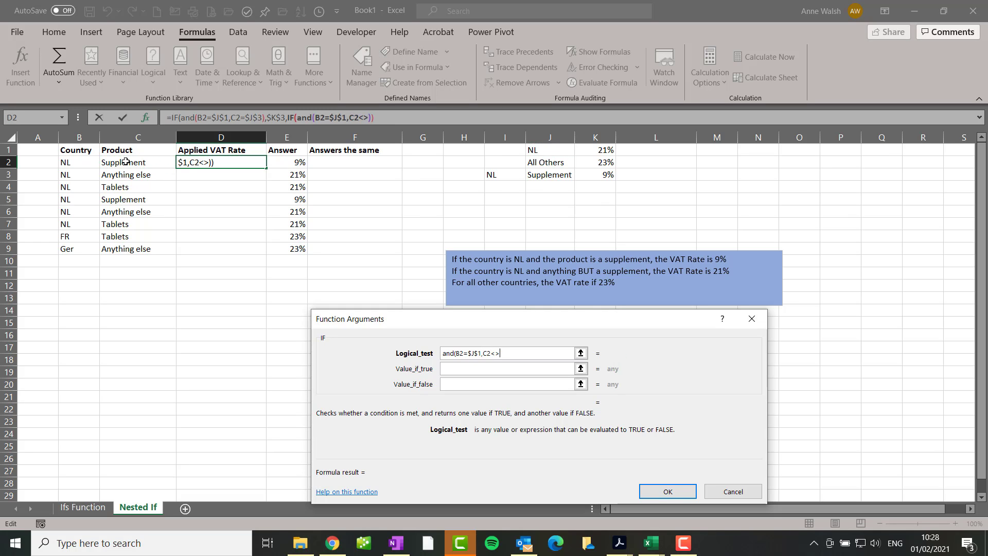
pyautogui.click(550, 175)
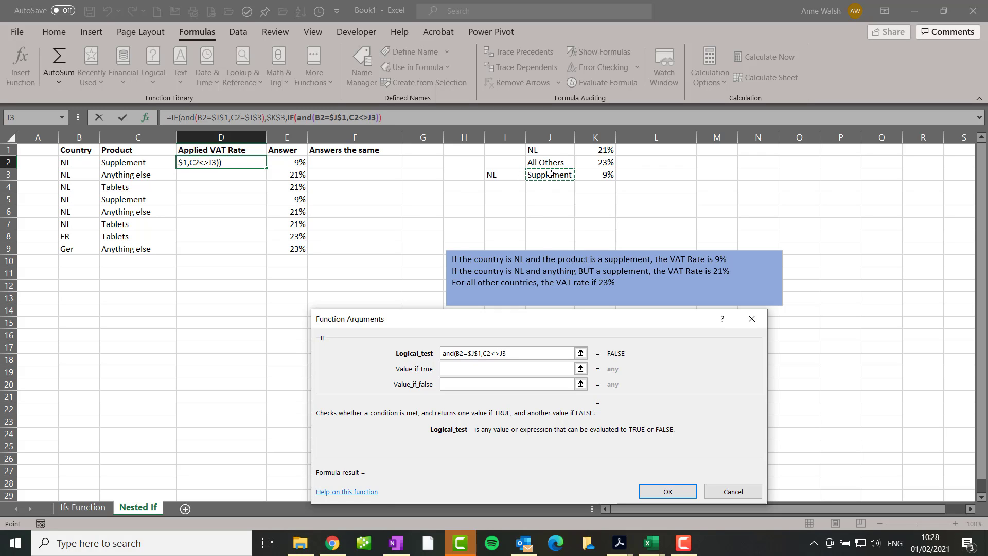
pyautogui.press('F4')
pyautogui.write(')')
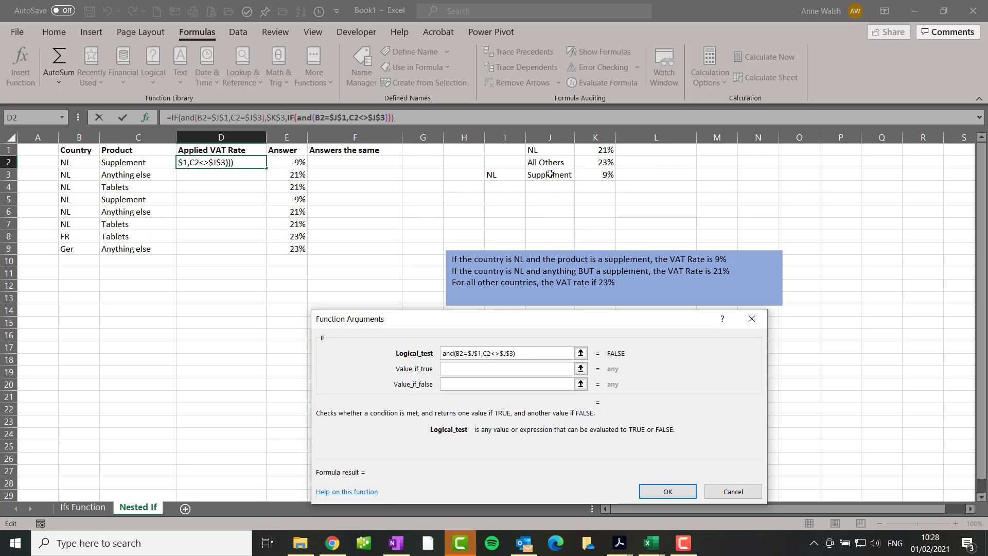
# Set the nested IF's value if true to the absolute reference $K$1.
pyautogui.click(500, 369)
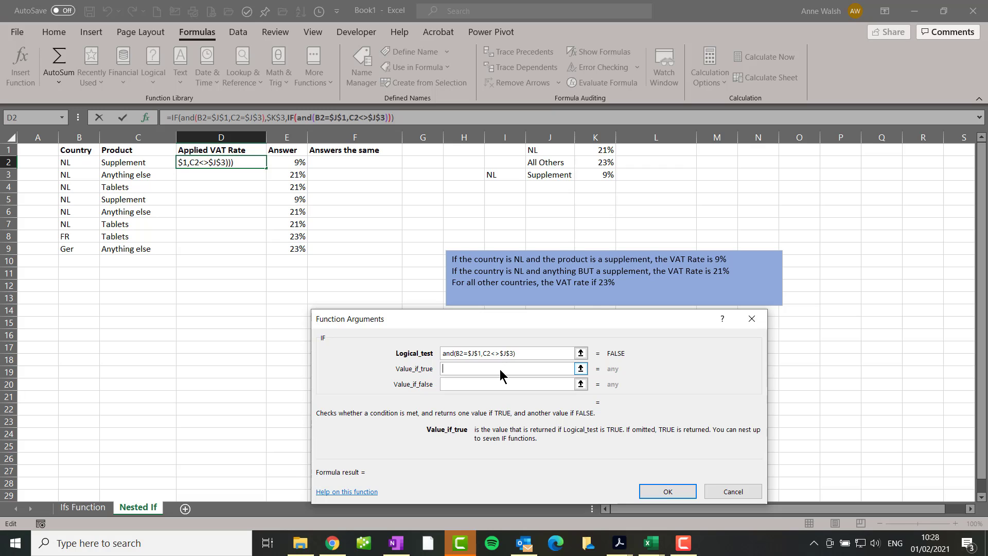
pyautogui.click(596, 152)
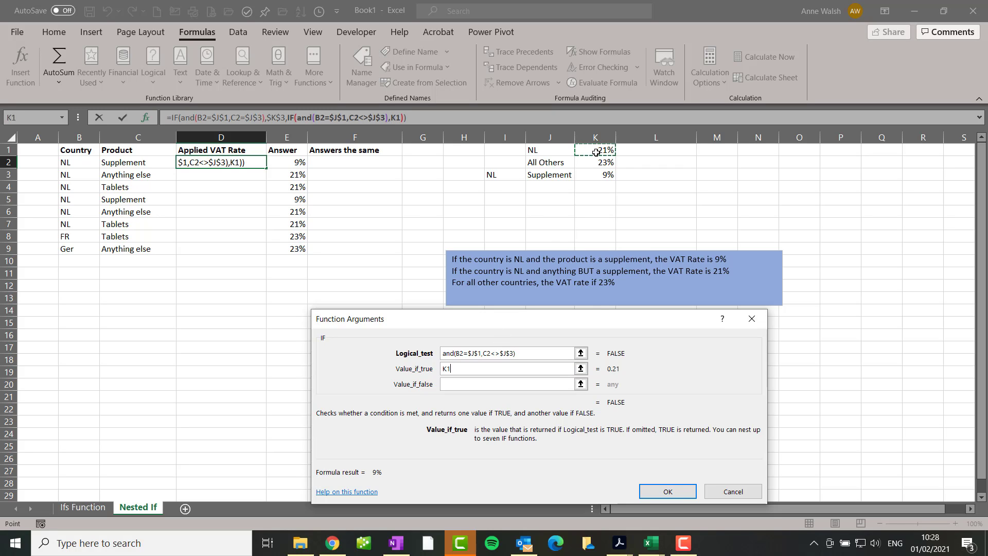
pyautogui.press('F4')
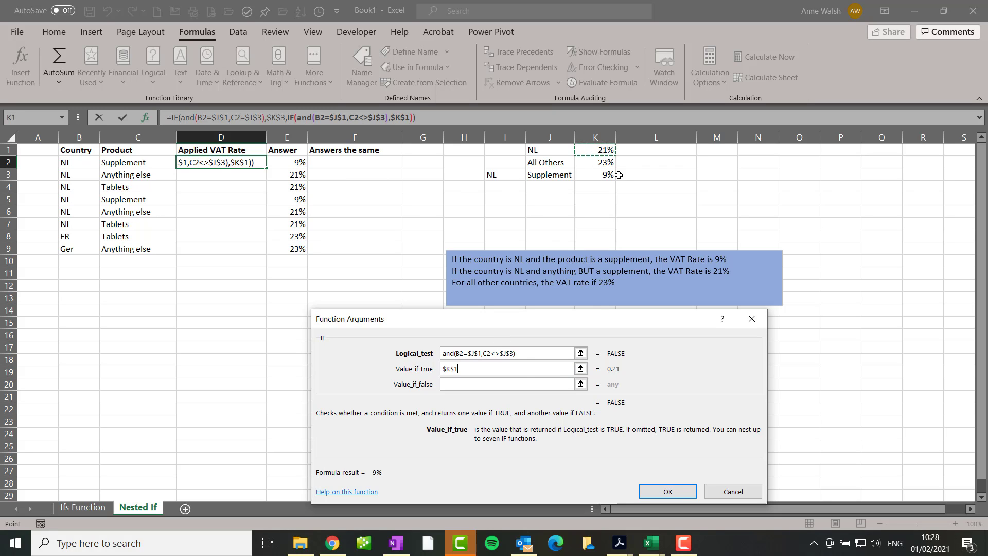
# Set the nested IF's value if false to $K$2, then fill the finished formula from D2 down to D9.
pyautogui.click(488, 385)
pyautogui.click(601, 163)
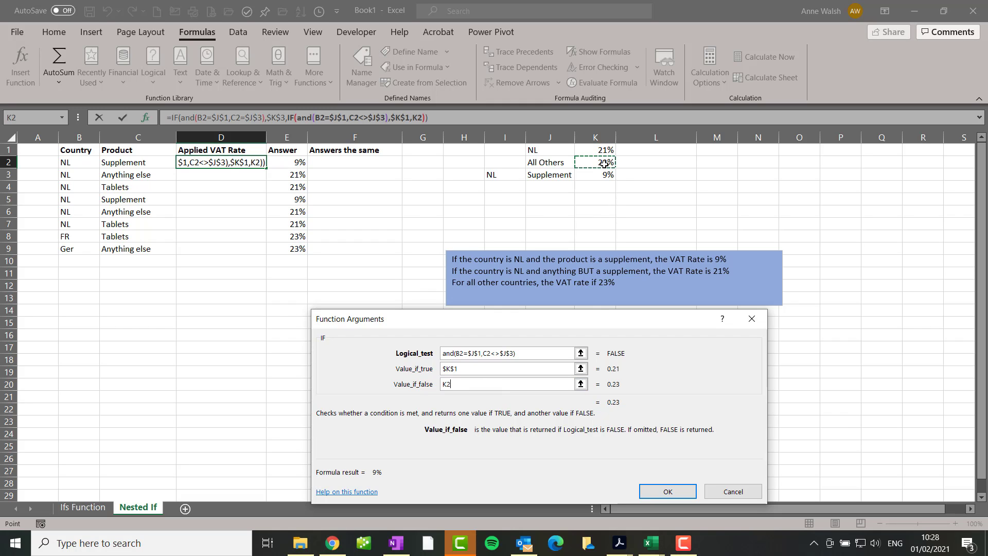
pyautogui.press('F4')
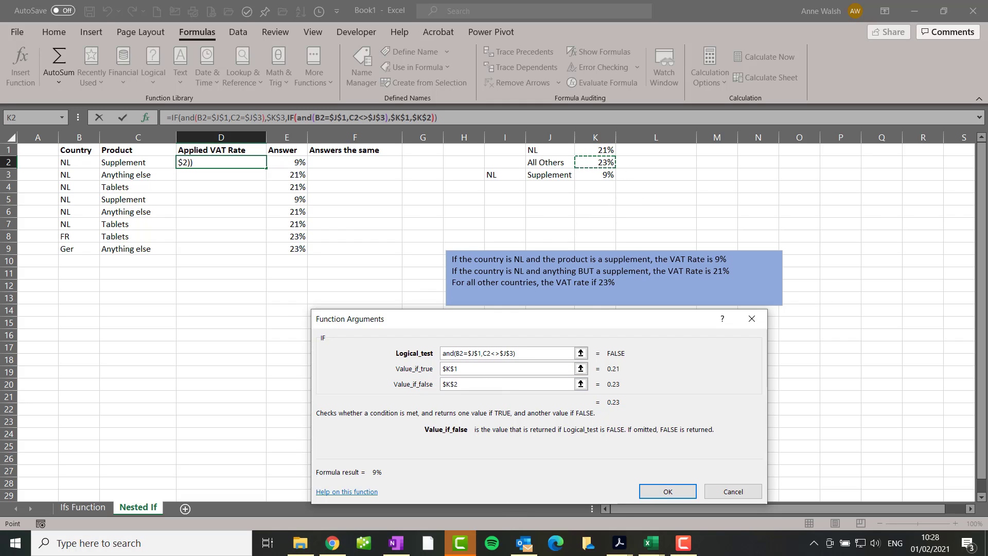
pyautogui.click(667, 490)
pyautogui.moveTo(267, 170); pyautogui.dragTo(268, 257)
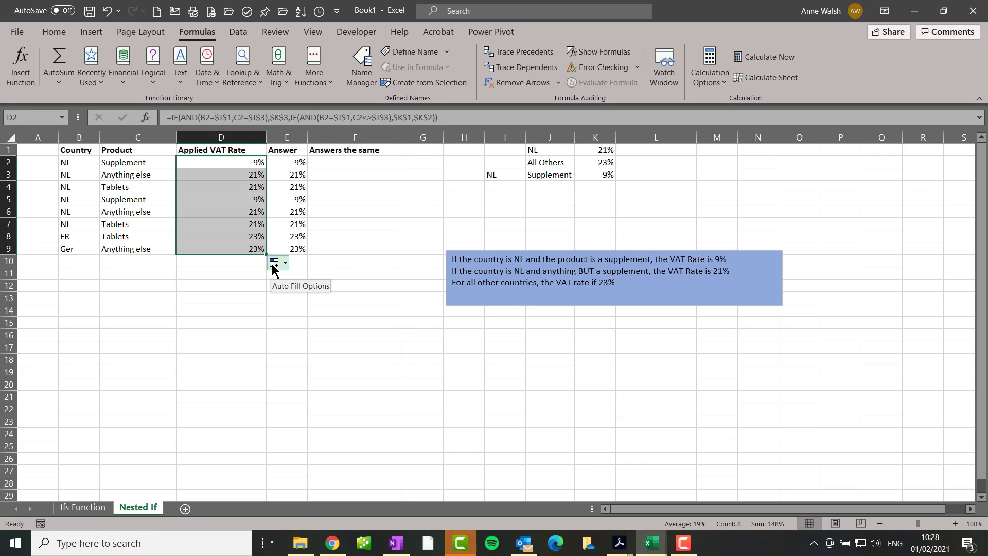